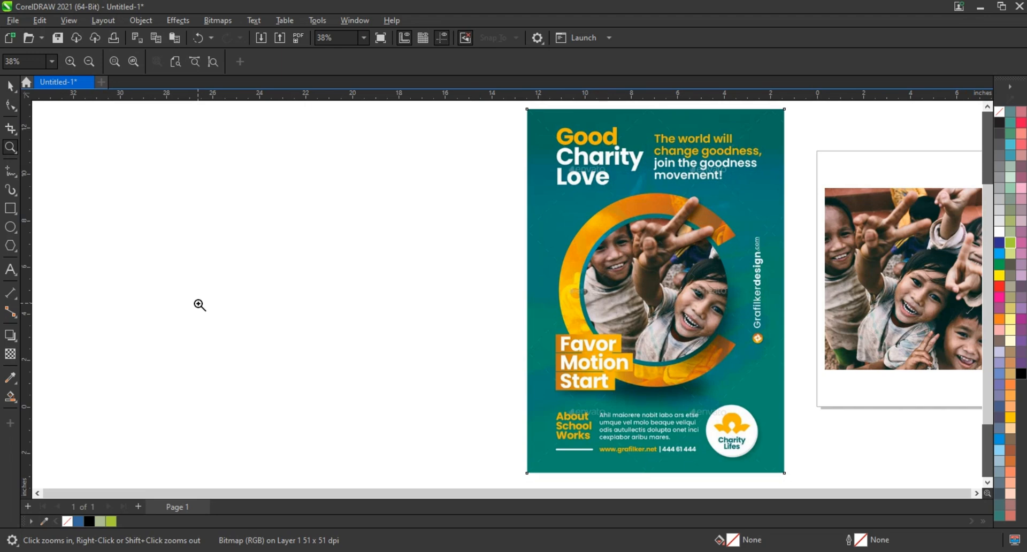
Step: Draw a portrait rectangle about 11.24 by 15.94 in beside the reference poster and shrink the reference to about 7.55 by 10.68 in
left_click(11, 209)
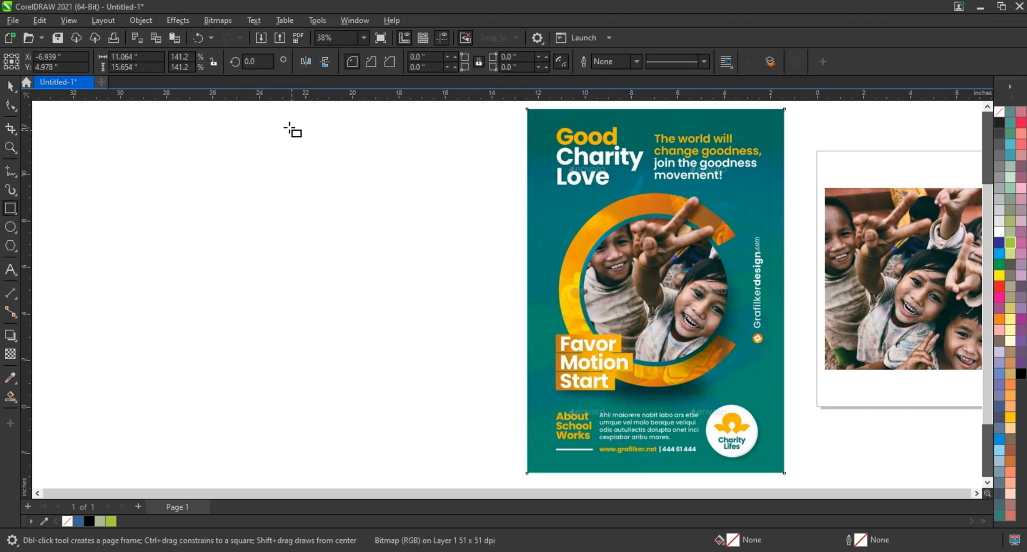
mouse_move(240, 105)
left_mouse_down()
mouse_move(480, 430)
mouse_move(501, 476)
left_mouse_up()
key("space")
left_click(750, 220)
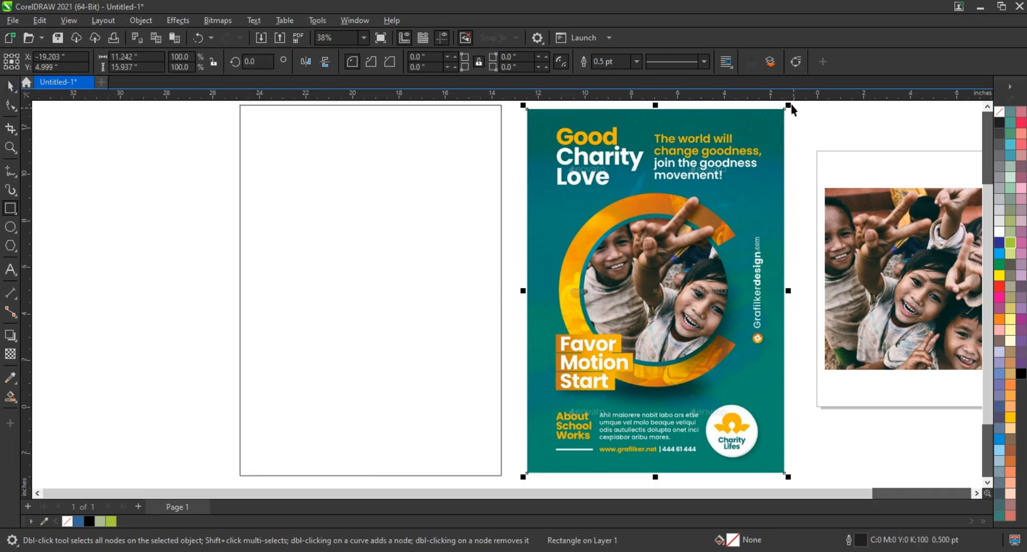
left_click_drag(731, 223, 420, 298)
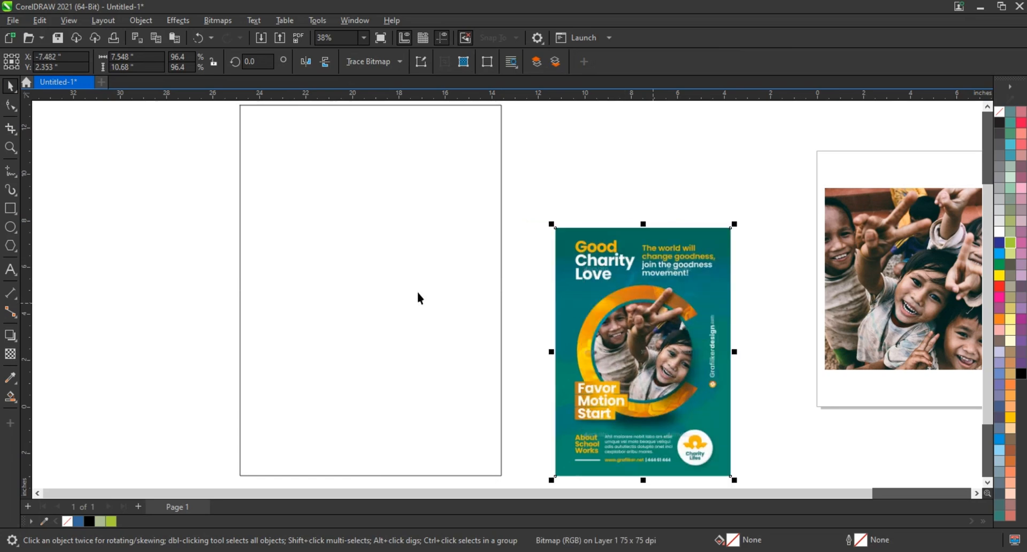
Step: Enlarge the blank portrait rectangle about its centre to about 12 by 17 in
left_click(420, 298)
scroll(418, 293, "down", 1)
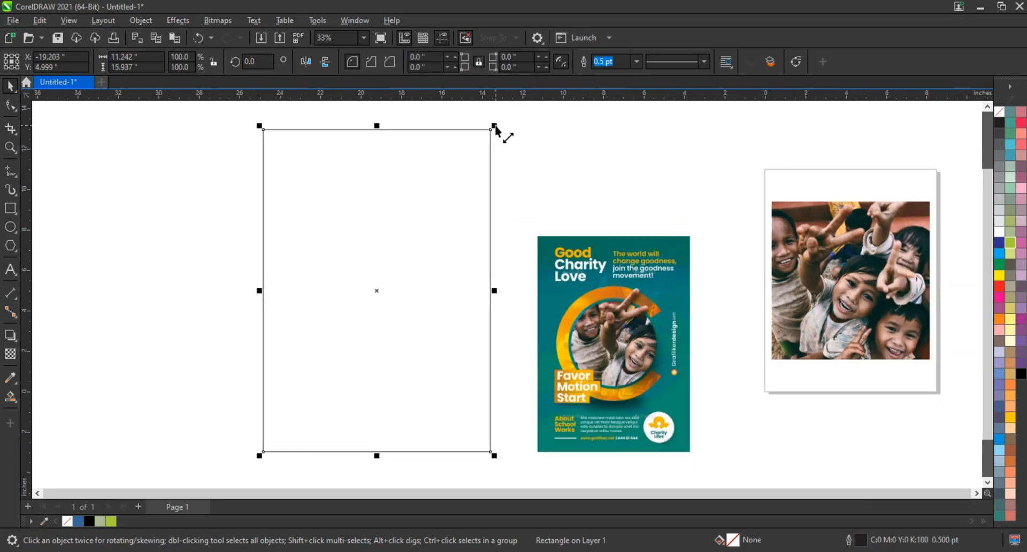
left_click_drag(494, 126, 505, 114)
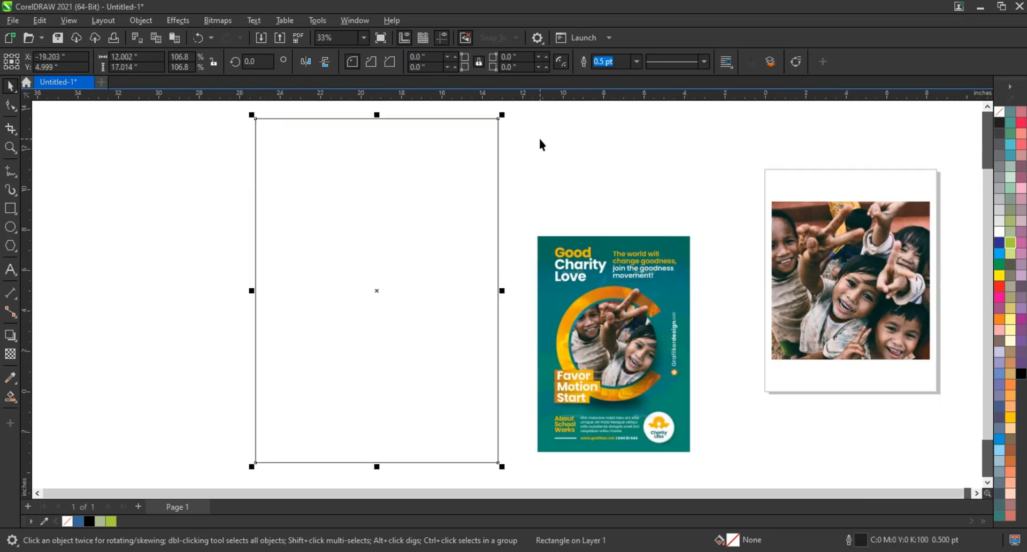
left_click(541, 147)
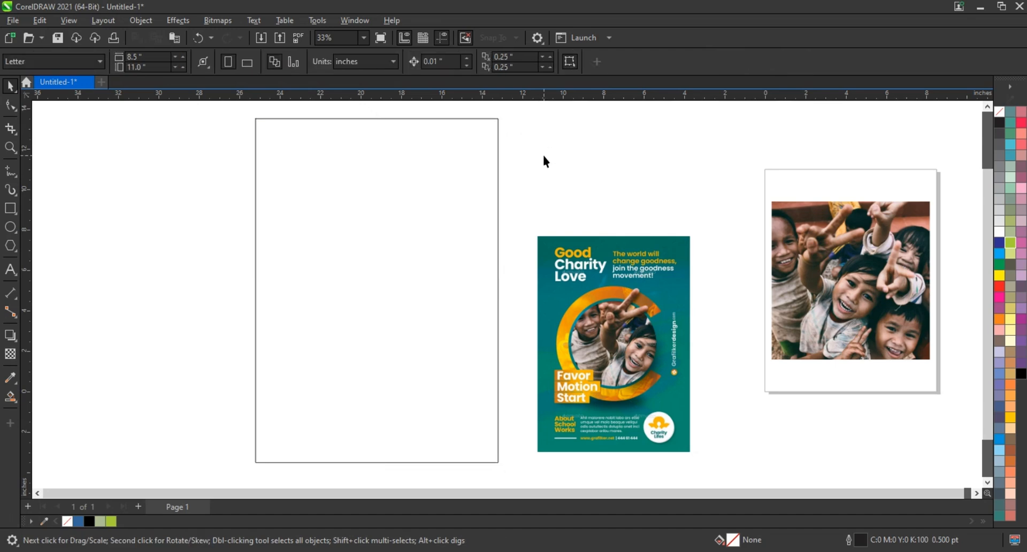
Step: Move the reference poster up beside the page and enlarge it to about the height of the page
left_click_drag(657, 292, 704, 262)
left_click_drag(727, 220, 757, 164)
left_click(641, 131)
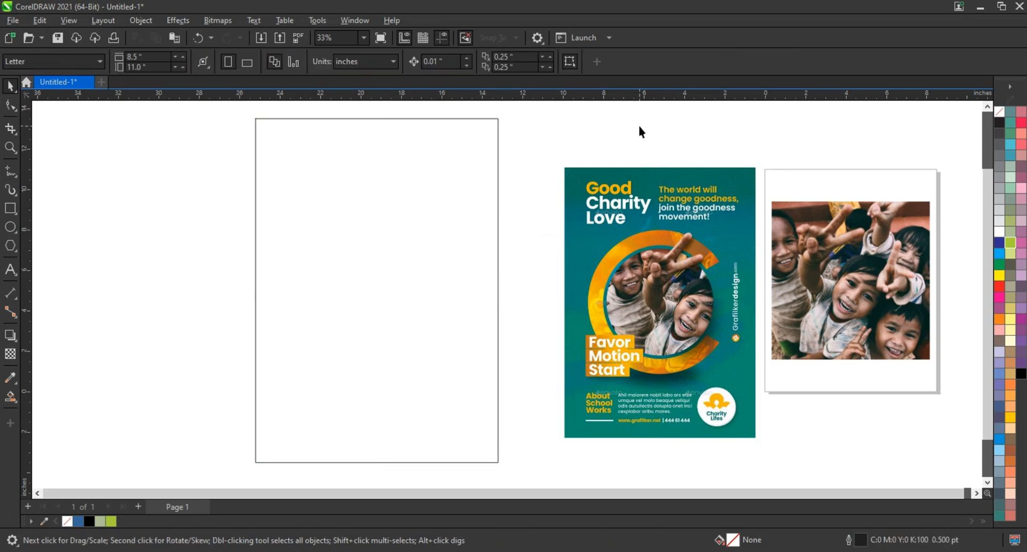
Step: Place a copy of the children photo over the lower part of the rectangle and enlarge it to about 13.35 in square
left_click_drag(884, 285, 357, 394)
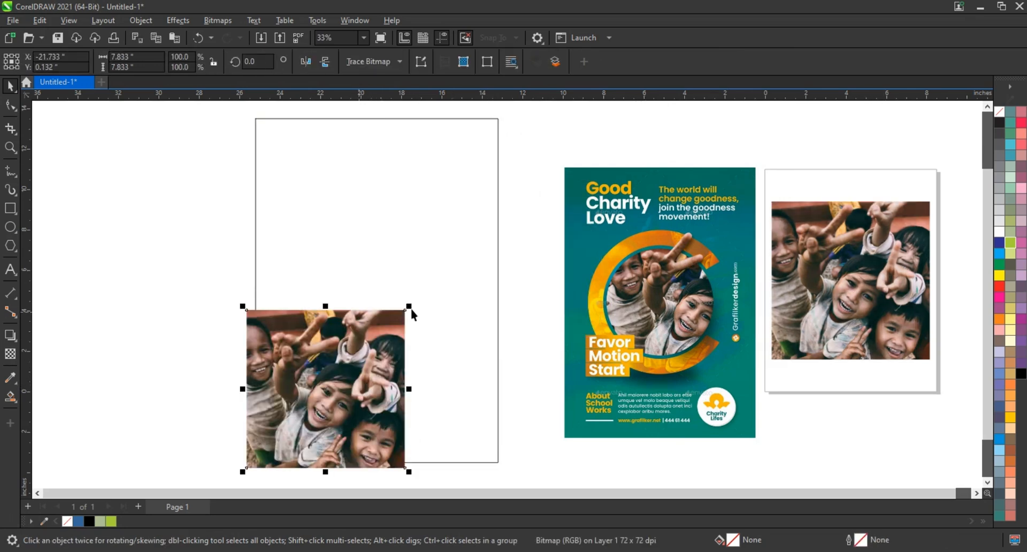
left_click_drag(409, 310, 506, 210)
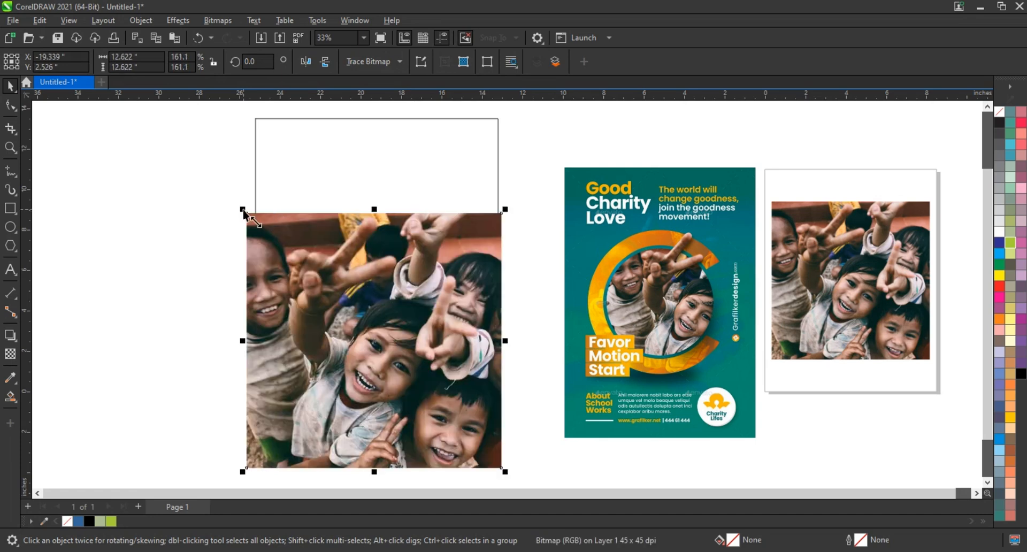
left_click_drag(242, 209, 231, 196)
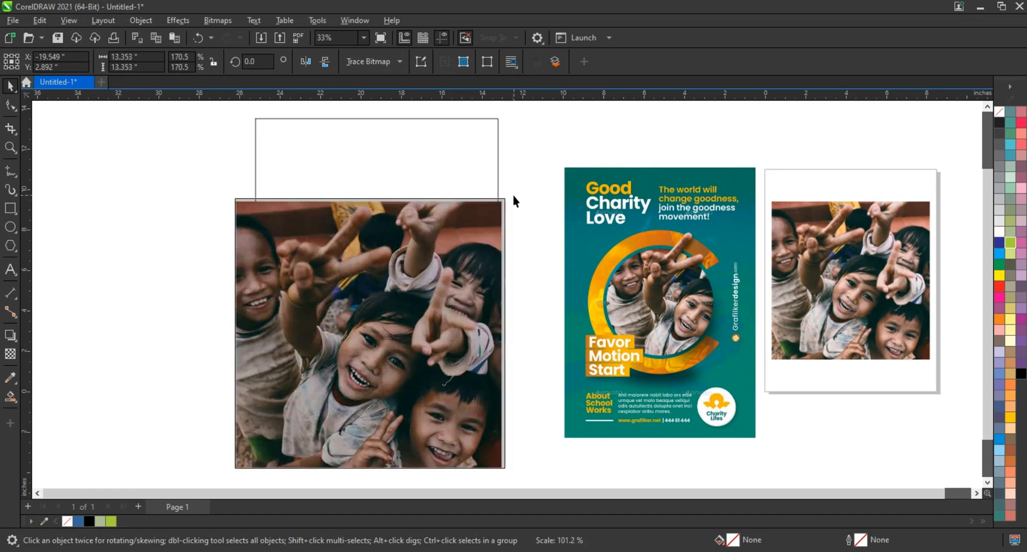
Step: Fill the portrait rectangle with the dark teal #006F68 sampled from the reference poster
left_click(479, 177)
left_click(10, 379)
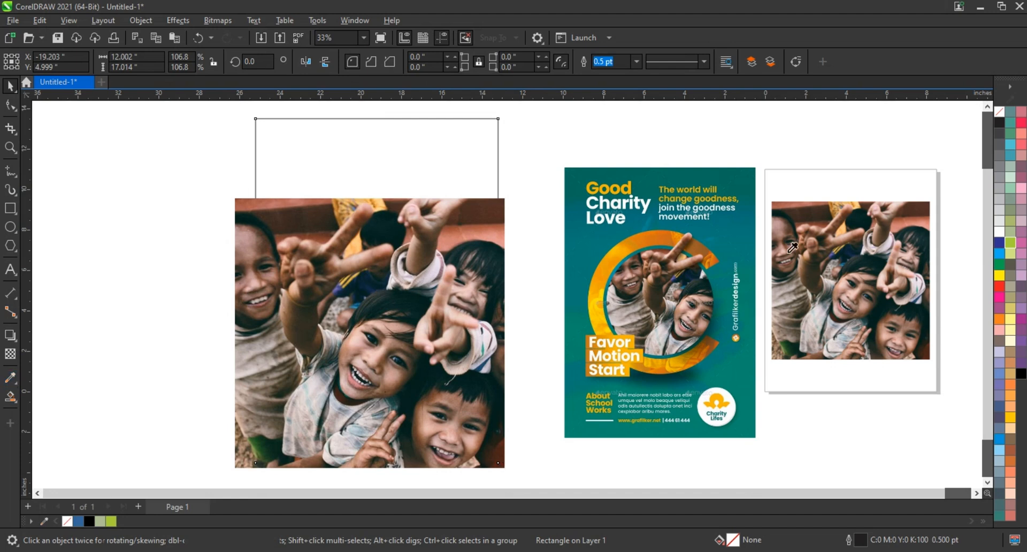
left_click(751, 202)
left_click(436, 156)
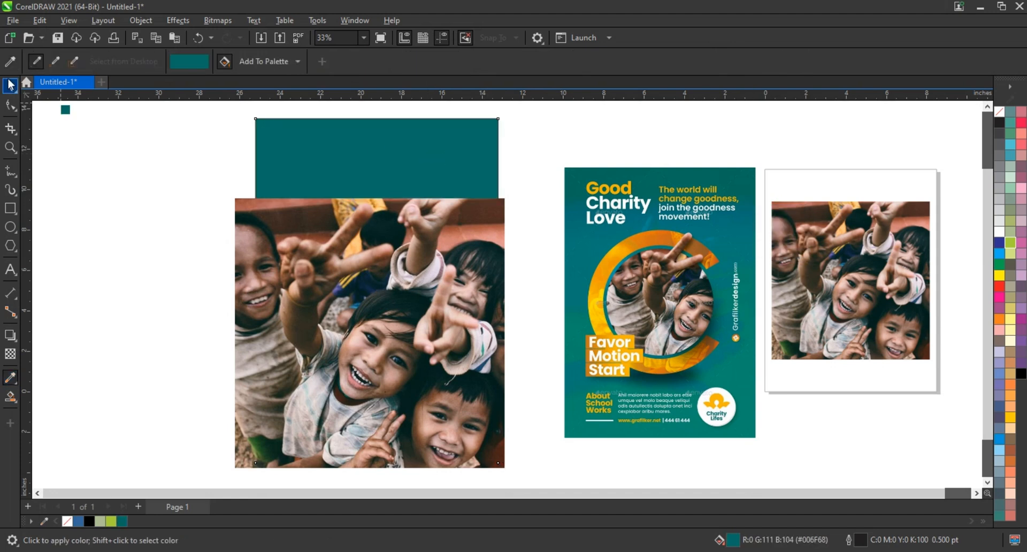
left_click(9, 87)
Step: Convert the enlarged photo copy to a Grayscale (8-bit) bitmap at 300 dpi
left_click(395, 277)
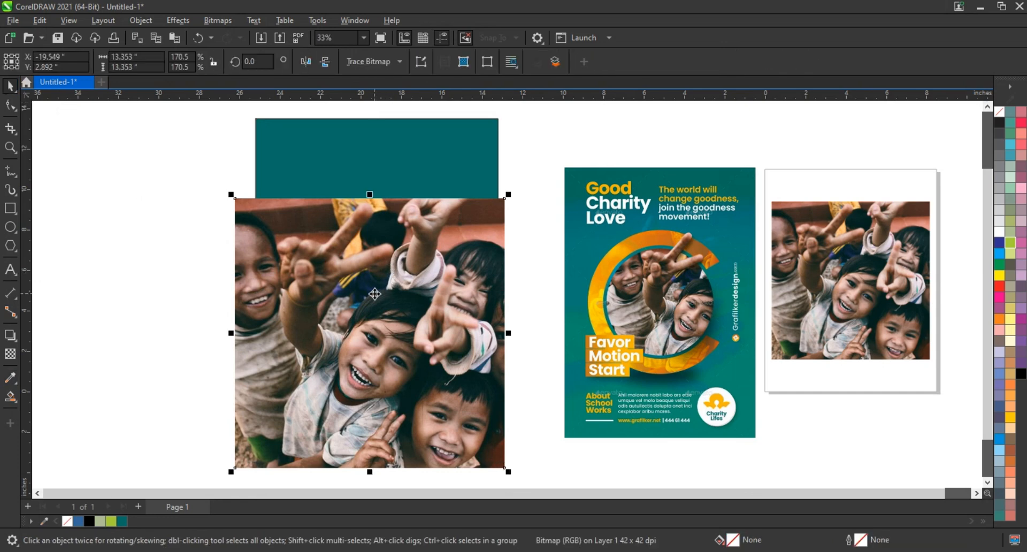
left_click(218, 20)
left_click(221, 36)
left_click(533, 246)
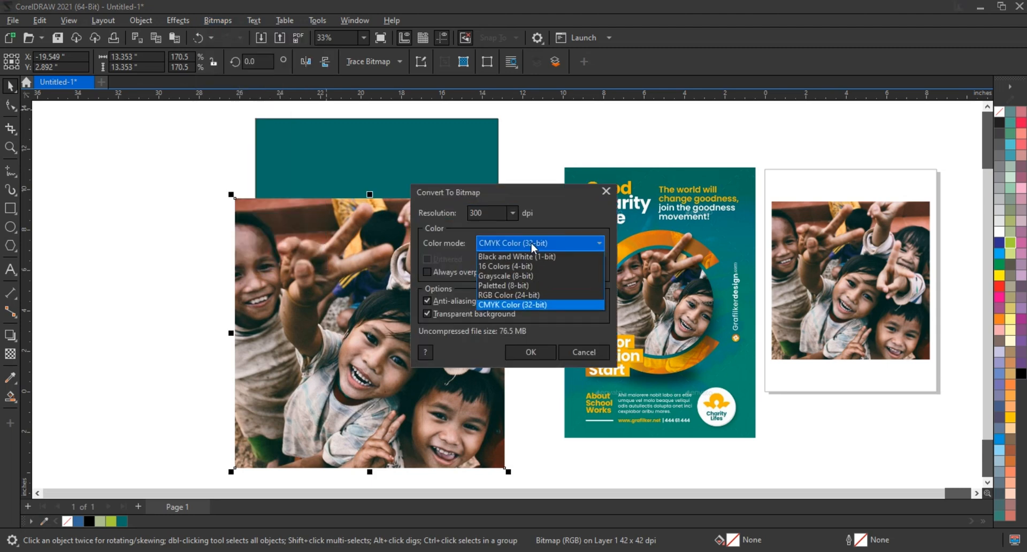
left_click(524, 279)
left_click(538, 348)
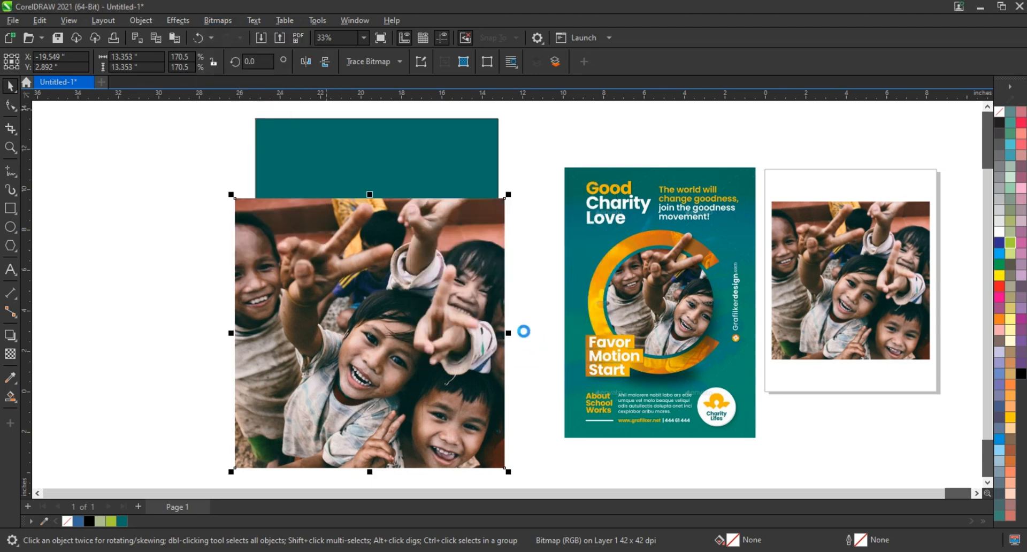
Step: Apply the Overlay merge mode to the grayscale photo and set its uniform transparency to about 74
left_click(10, 355)
left_click(181, 60)
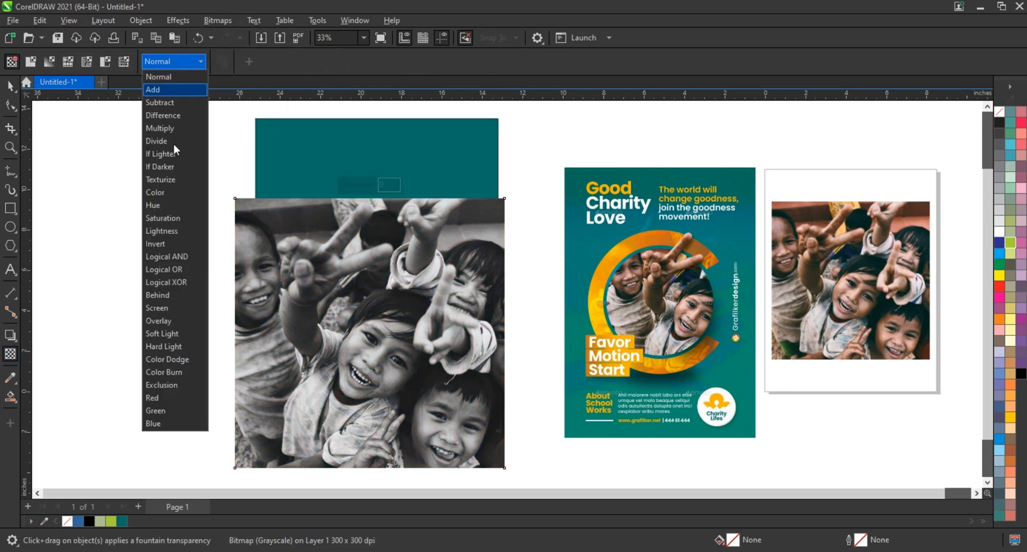
left_click(167, 319)
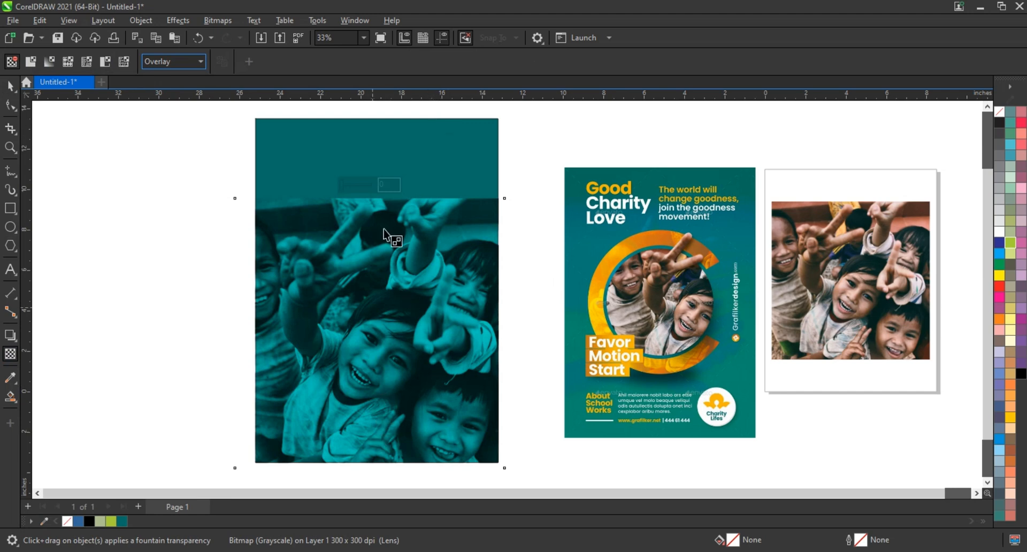
left_click(366, 185)
left_click_drag(366, 184, 370, 186)
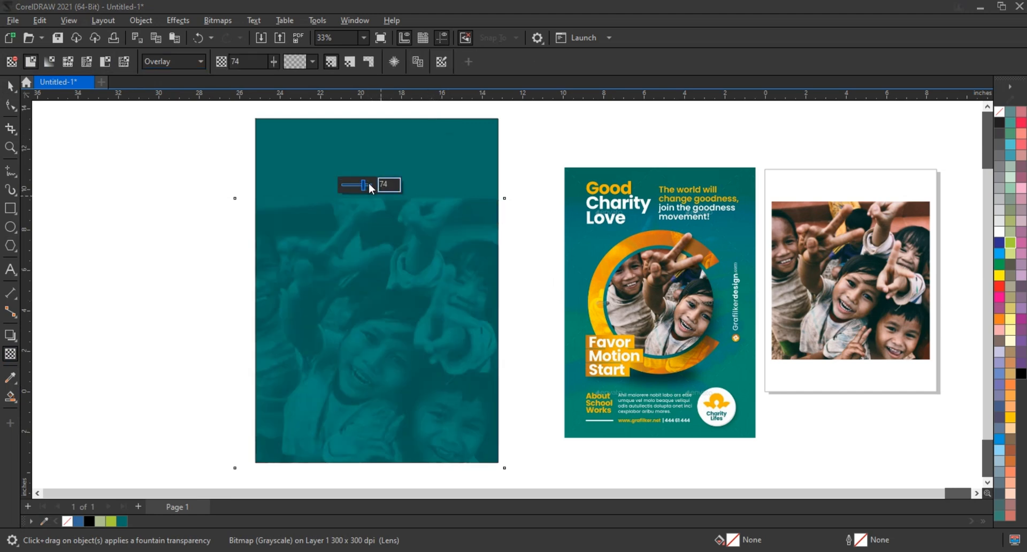
Step: Enlarge the overlaid photo to about 17.56 in square so that it covers the whole teal rectangle
left_click(9, 86)
scroll(144, 251, "down", 1)
left_click_drag(420, 208, 449, 179)
left_click_drag(199, 175, 175, 137)
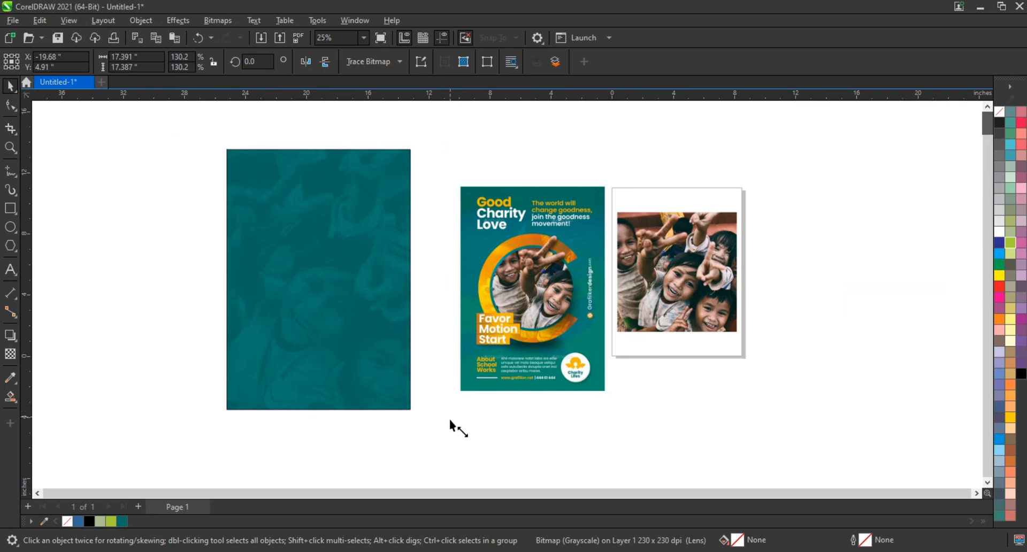
left_click_drag(448, 418, 450, 421)
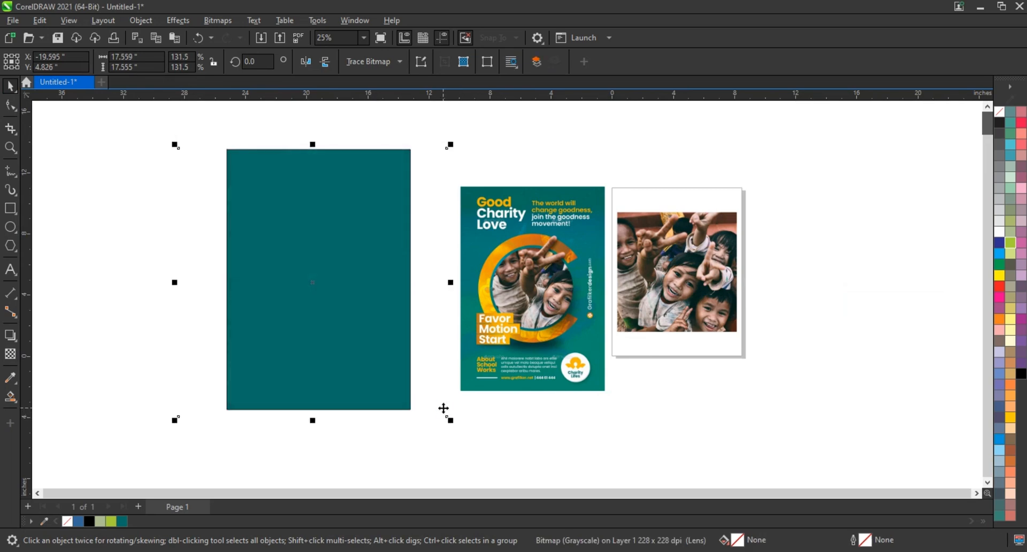
Step: PowerClip the faded photo inside the teal rectangle
key("ctrl+w")
left_click(346, 322)
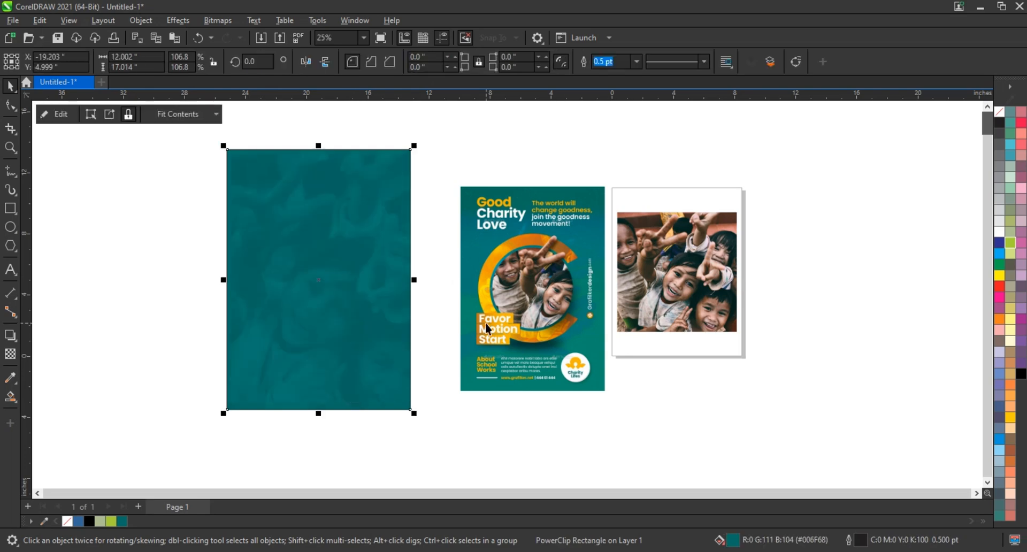
scroll(488, 327, "up", 1)
left_click(241, 302)
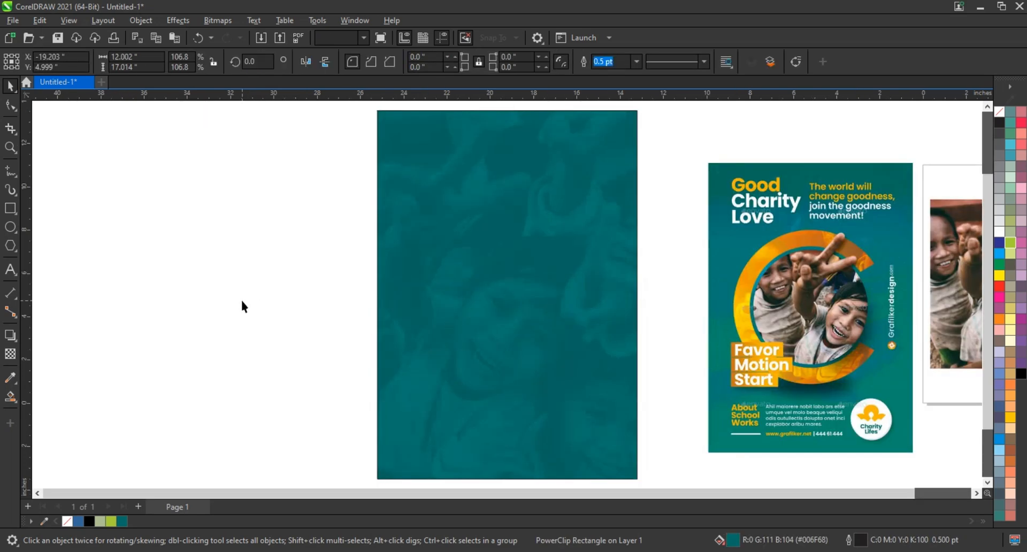
Step: Draw a circle about 8.51 in across in the middle of the teal rectangle with a 4 pt outline
left_click(11, 225)
left_click_drag(421, 205, 524, 391)
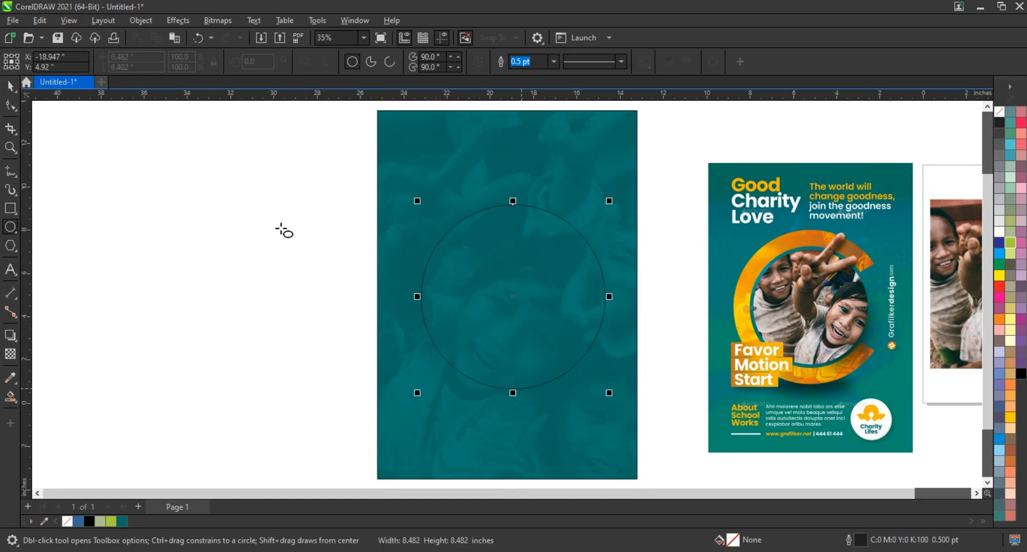
left_click(554, 61)
left_click(533, 149)
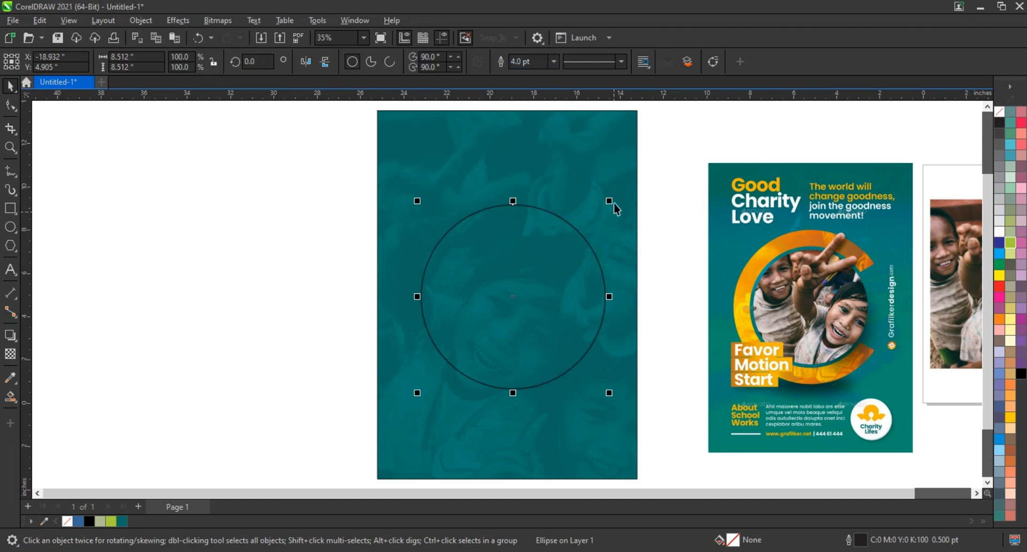
Step: Enlarge the circle to about 9.52 in and centre it horizontally and vertically on the teal rectangle
left_click_drag(609, 201, 601, 175)
key("c")
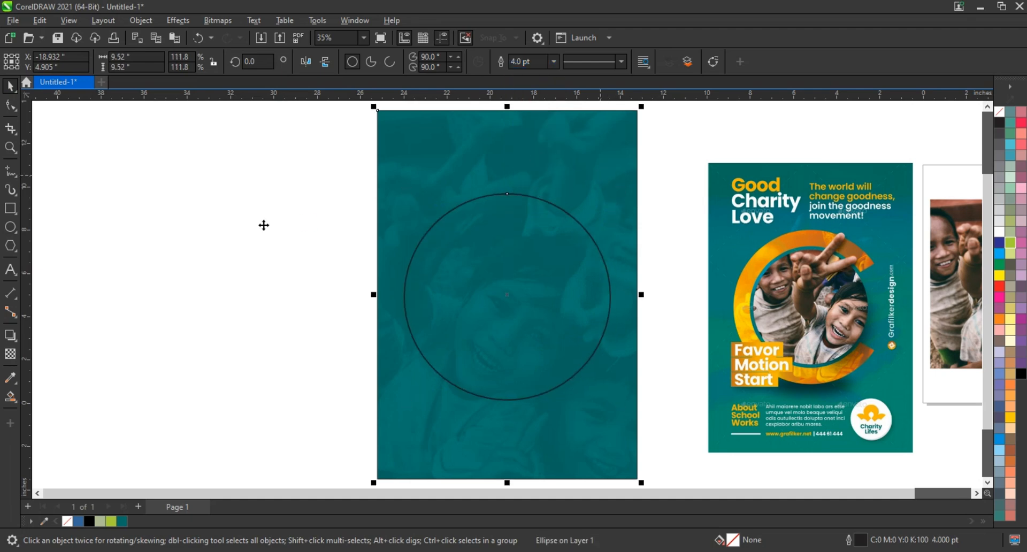
key("e")
left_click(264, 225)
Step: Shrink the circle to about 8.99 in and add two concentric copies about 7.02 in and 6.43 in across
left_click(502, 270)
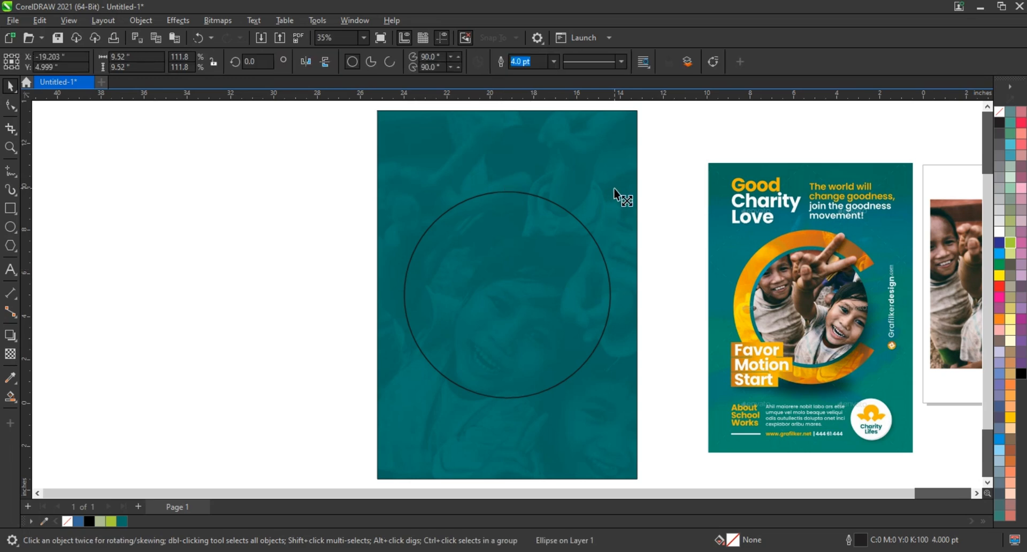
left_click_drag(614, 194, 587, 222)
right_click(596, 214)
right_click(586, 222)
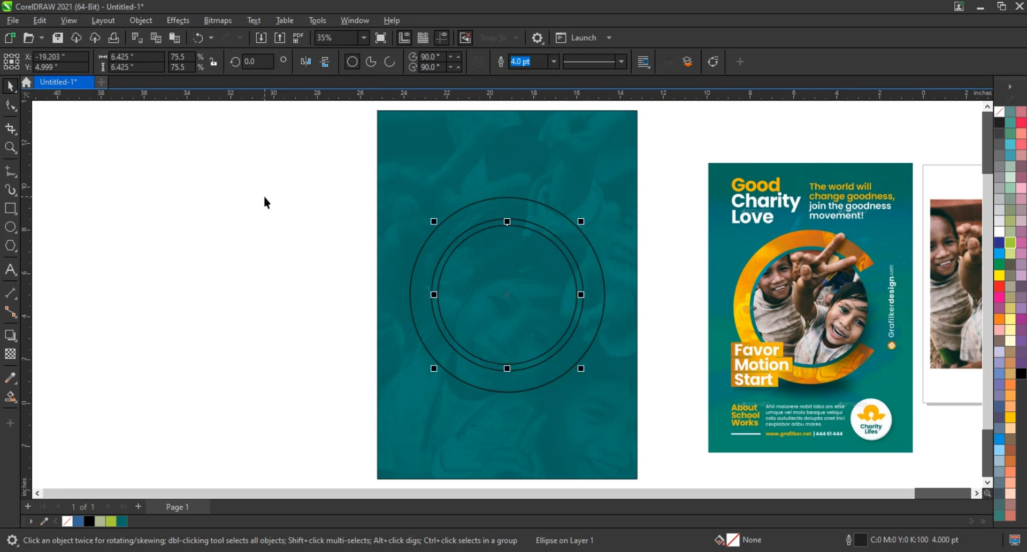
left_click(264, 199)
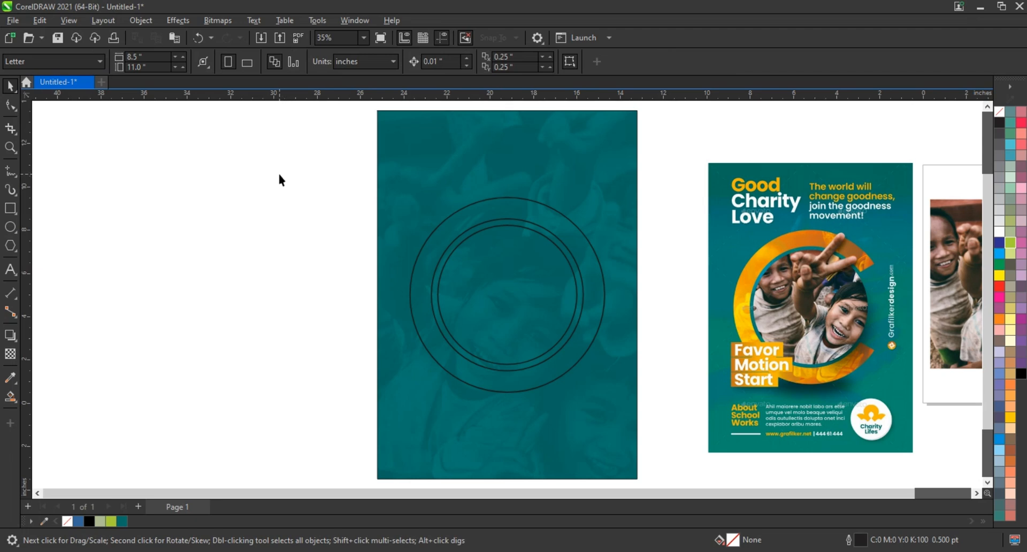
Step: Combine the outer and middle circles into a single ring-shaped curve
left_click_drag(279, 173, 621, 418)
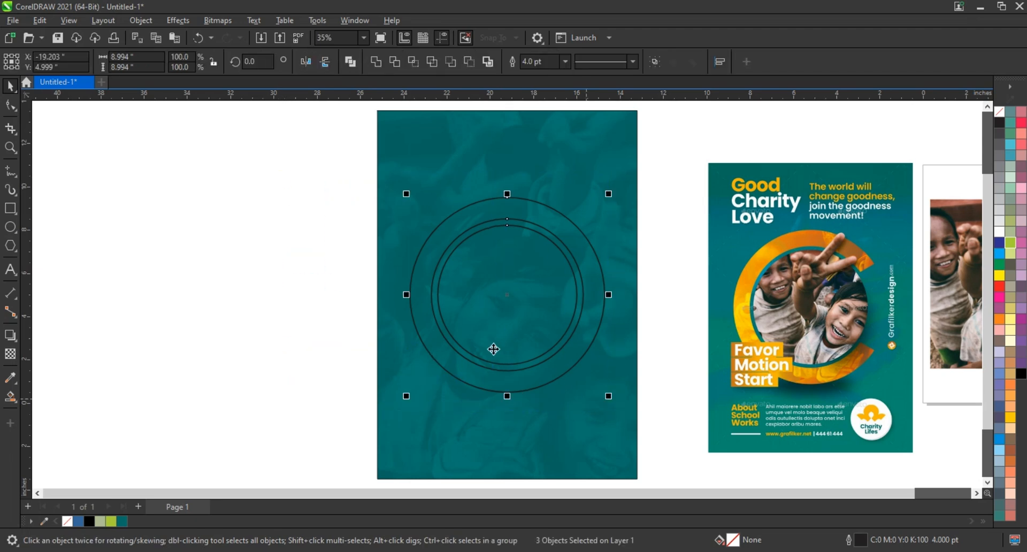
left_click(10, 147)
left_click_drag(380, 144, 881, 420)
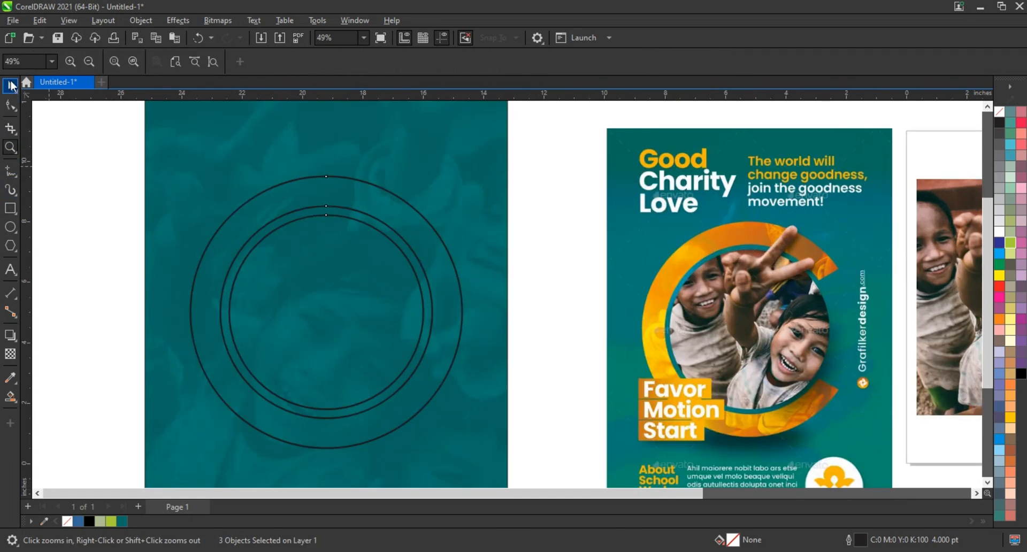
left_click(11, 86)
left_click(358, 211)
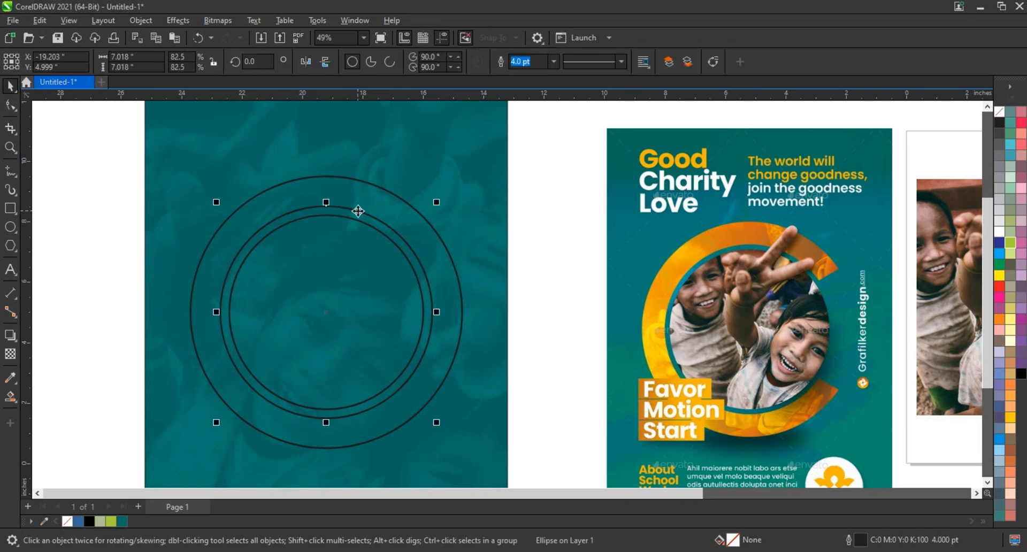
left_click(375, 185, "shift")
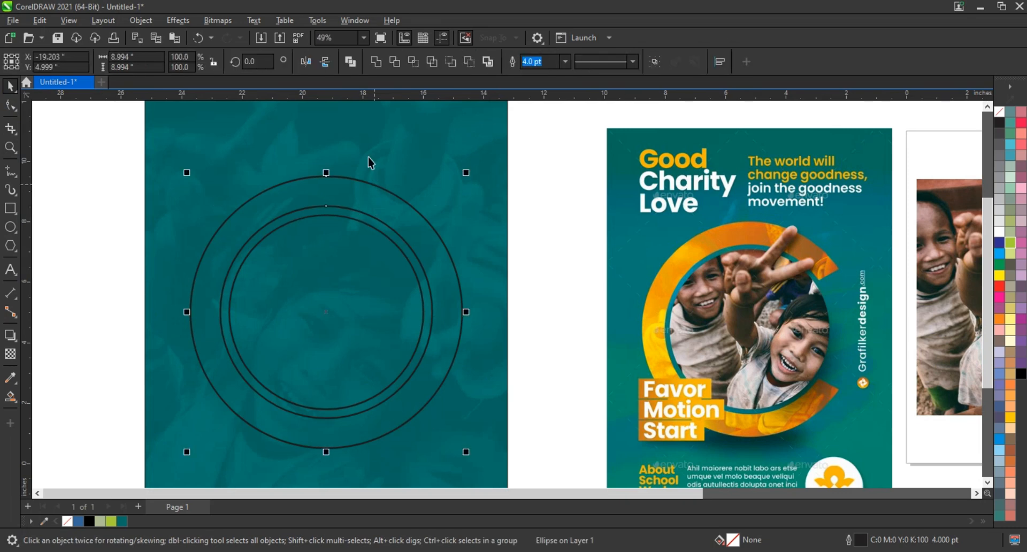
left_click(351, 63)
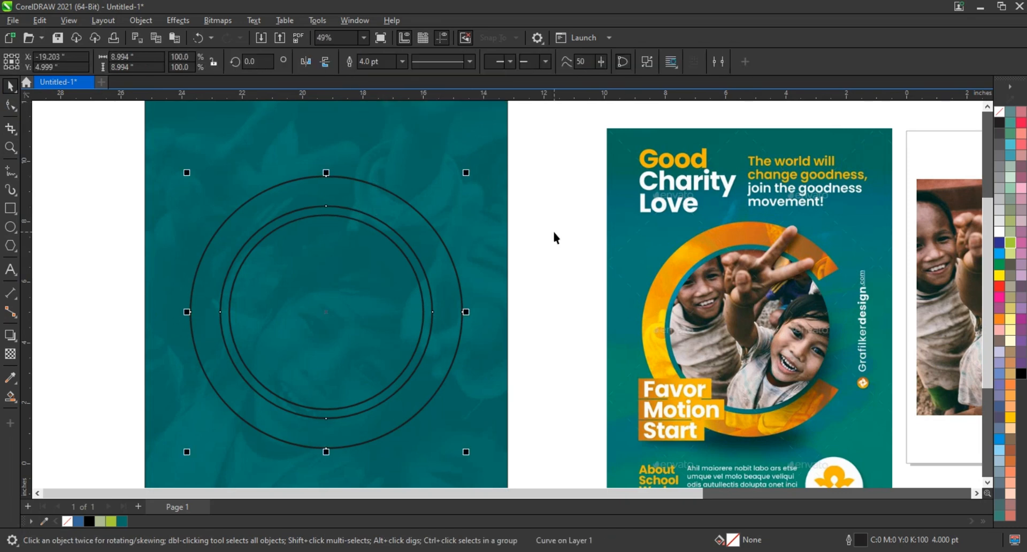
left_click(552, 231)
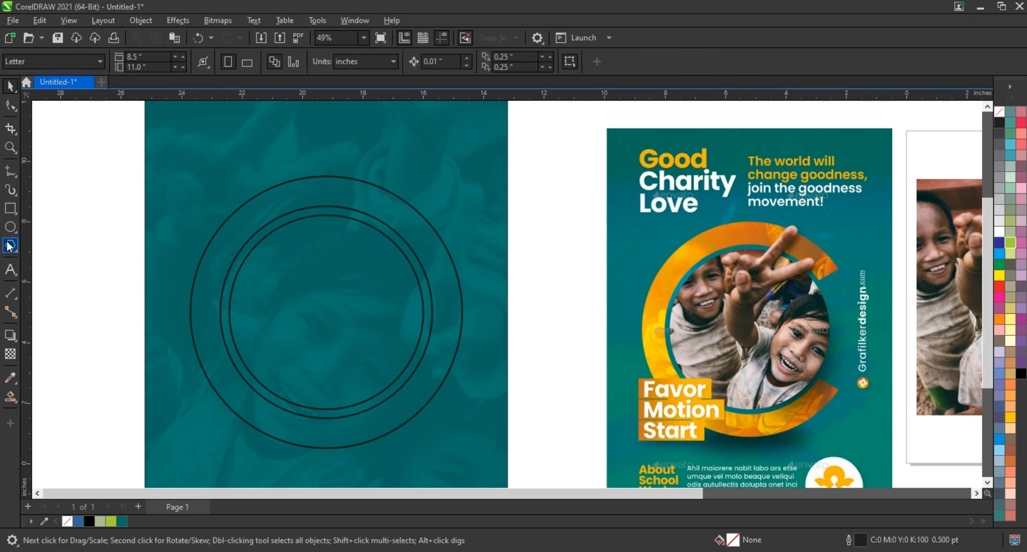
Step: Draw a three-sided polygon about 7.62 by 6.60 in and place it pointing left with its tip at the ring's centre
key("y")
left_click_drag(305, 302, 381, 417)
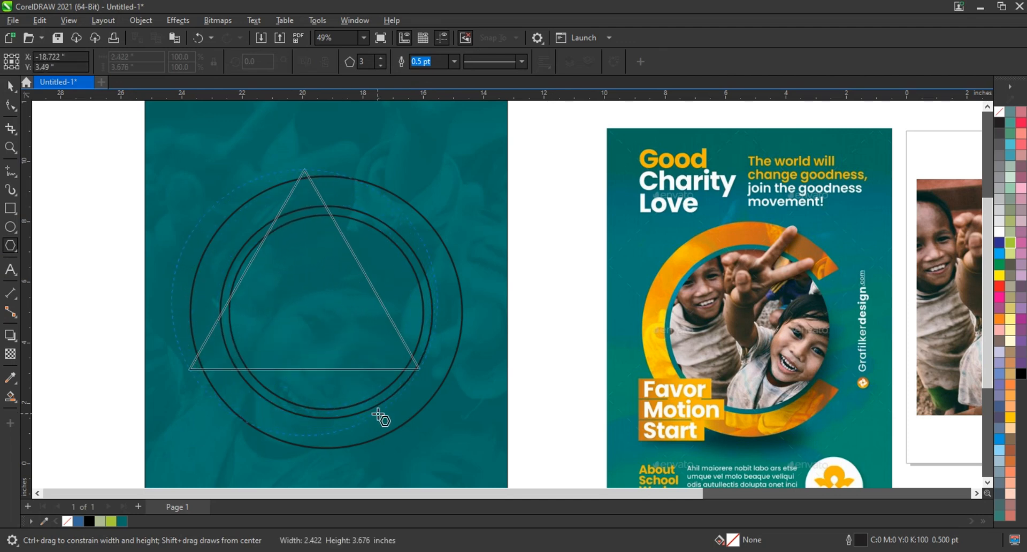
left_click(13, 89)
left_click(364, 304)
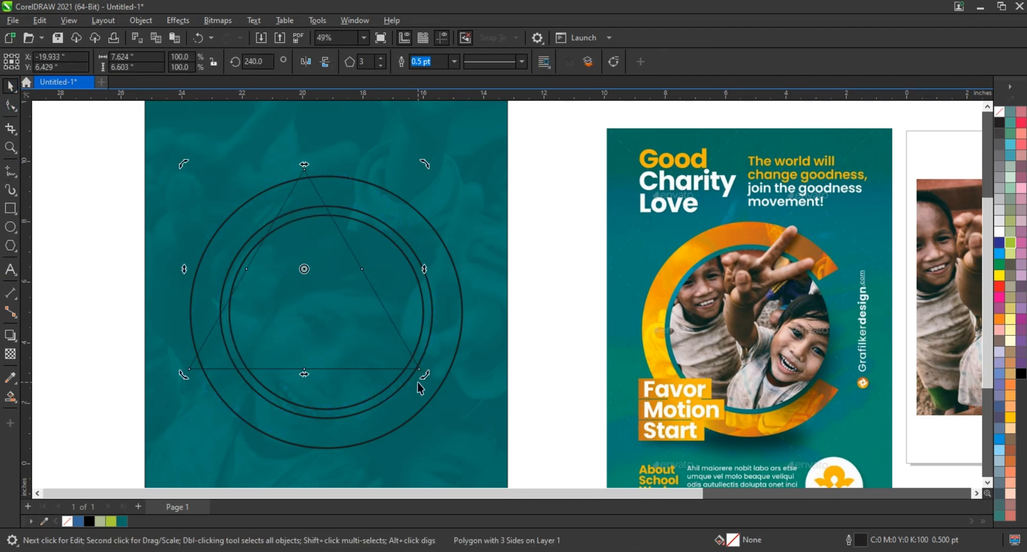
left_click_drag(425, 383, 389, 188)
left_click_drag(323, 267, 440, 302)
Step: Trim the ring with the triangle to open it into a C shape, and delete the triangle
left_click(417, 223, "shift")
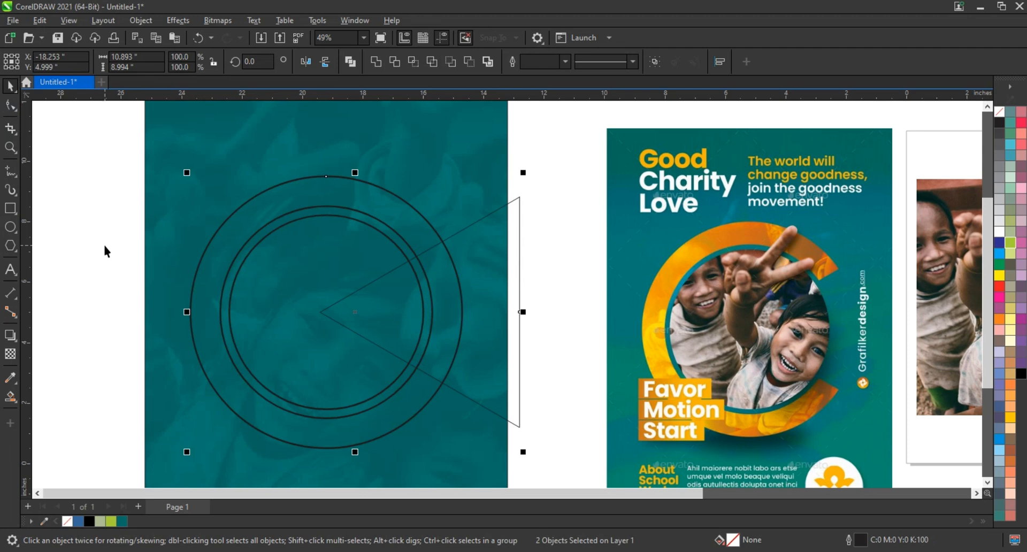
left_click(394, 65)
left_click(508, 205)
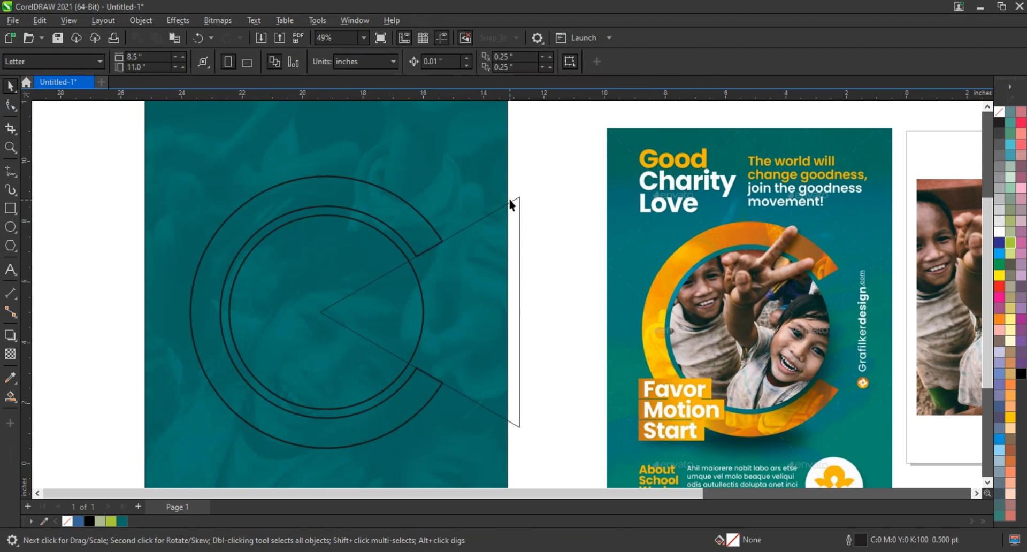
left_click(511, 199)
key("Delete")
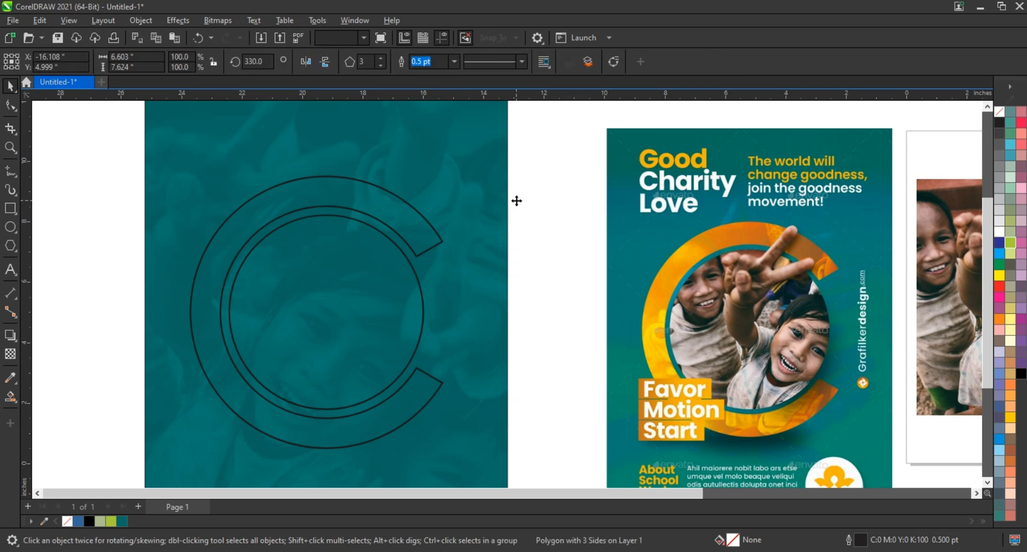
left_click(445, 244)
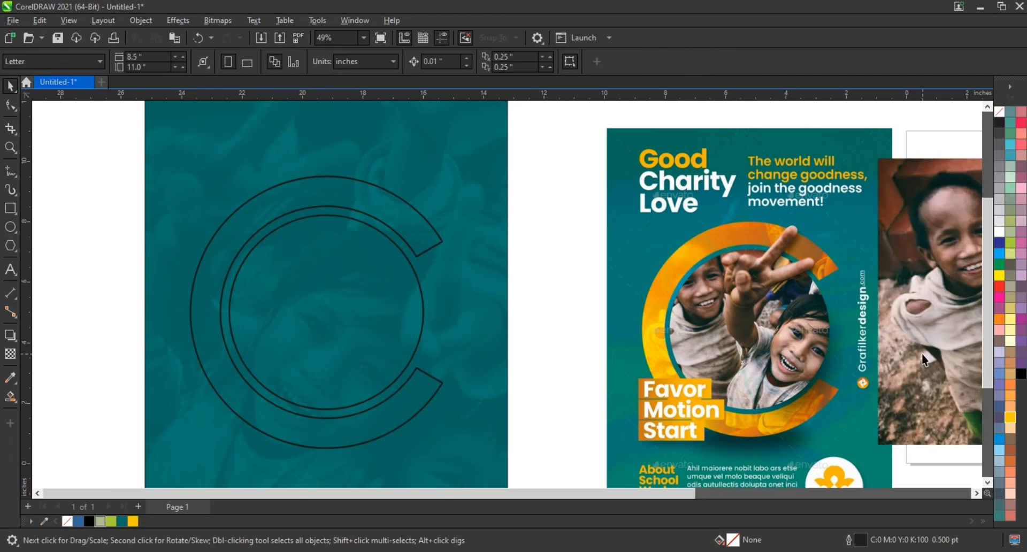
Step: Move the large children photo over the teal rectangle and order it behind the C and circle outlines
left_click_drag(922, 354, 195, 363)
key("ctrl+Page_Down")
key("ctrl+Page_Down")
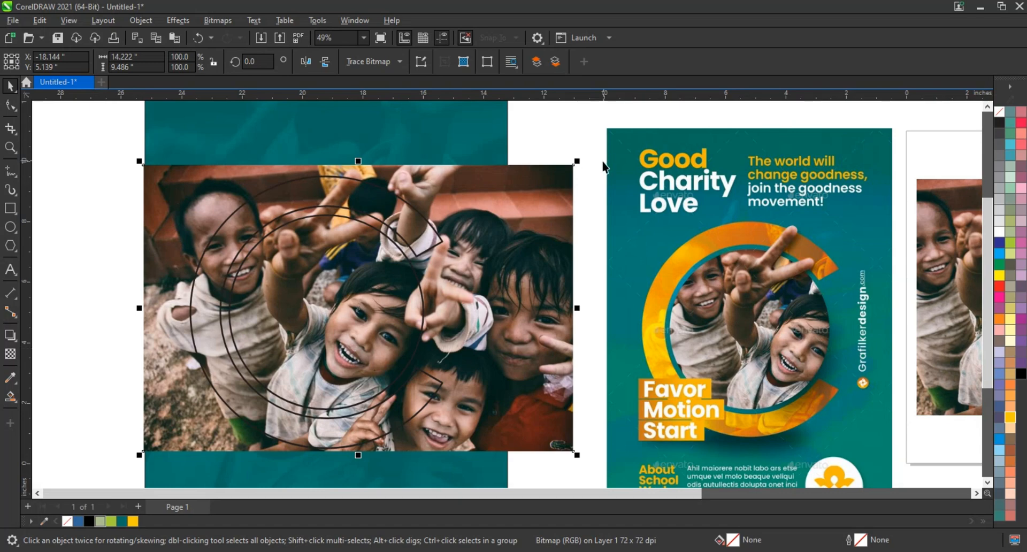
Step: Scale the children photo to about 13.60 by 9.07 in and position the two left-hand children within the circle
left_click_drag(584, 161, 569, 167)
left_click(569, 175)
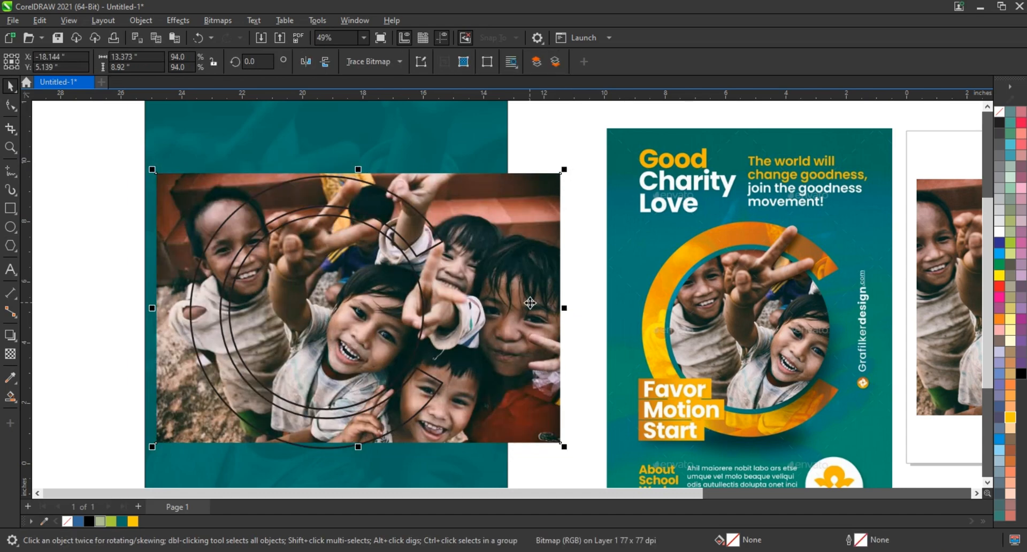
left_click_drag(535, 308, 541, 289)
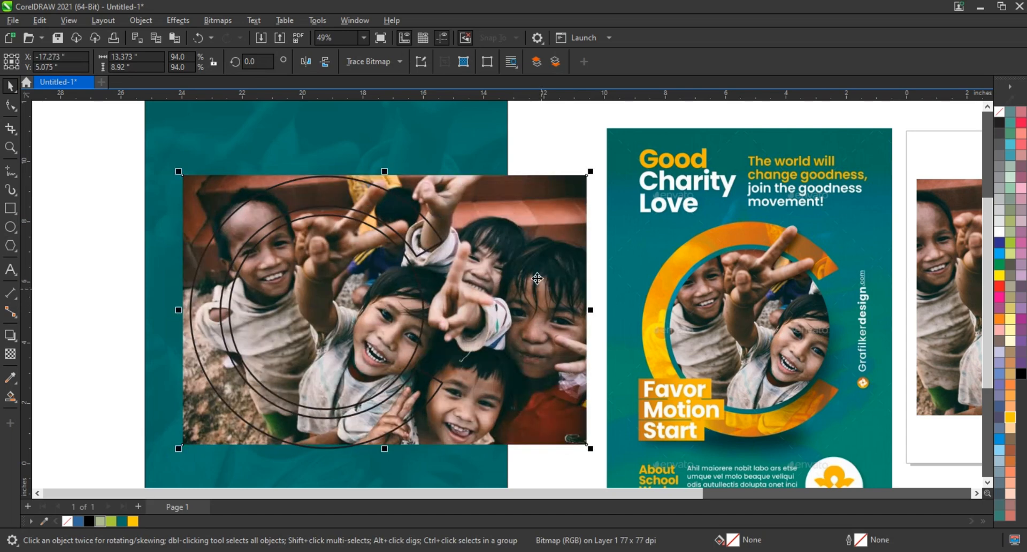
left_click_drag(591, 450, 598, 455)
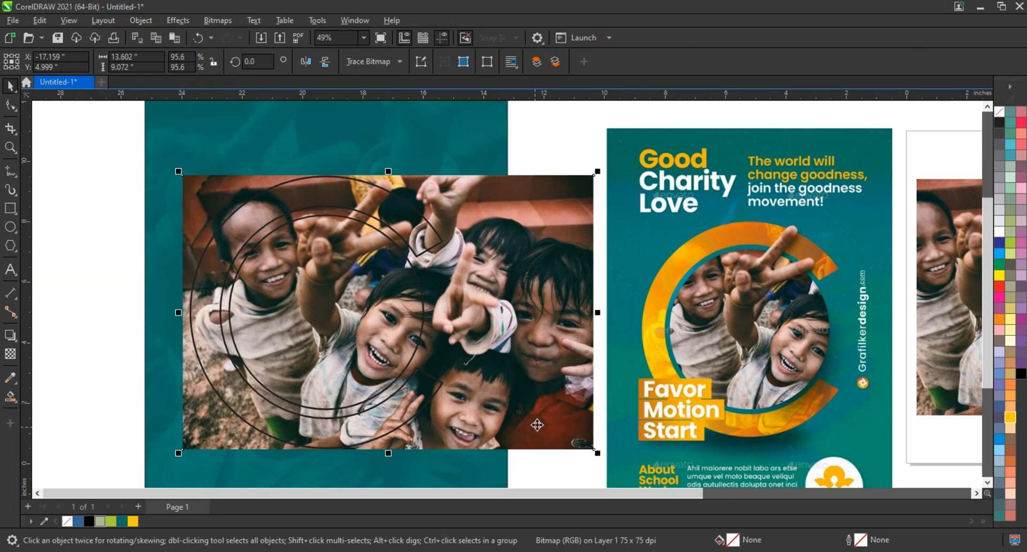
Step: PowerClip the children photo inside the innermost circle and paste a copy of the unclipped photo in place
right_click(561, 427)
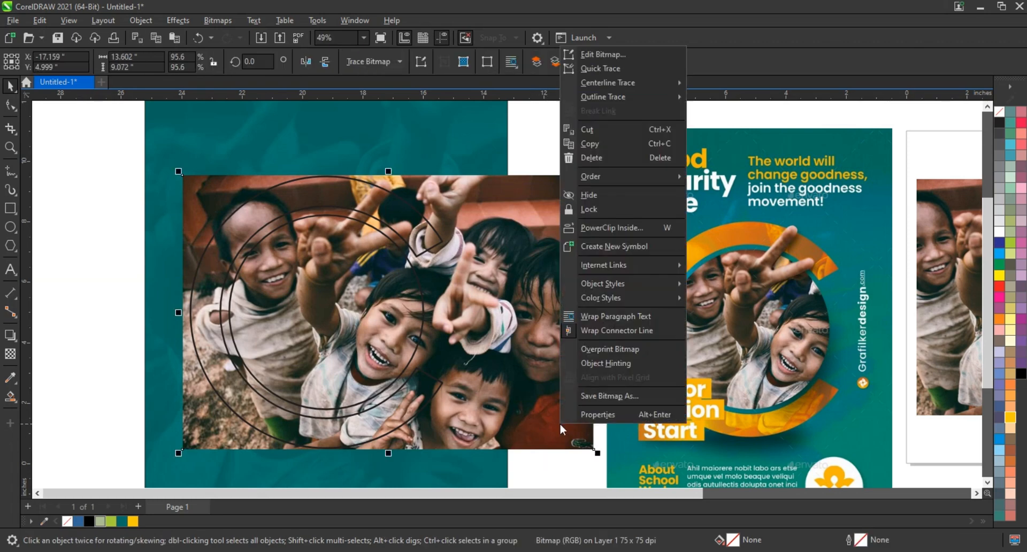
left_click(588, 147)
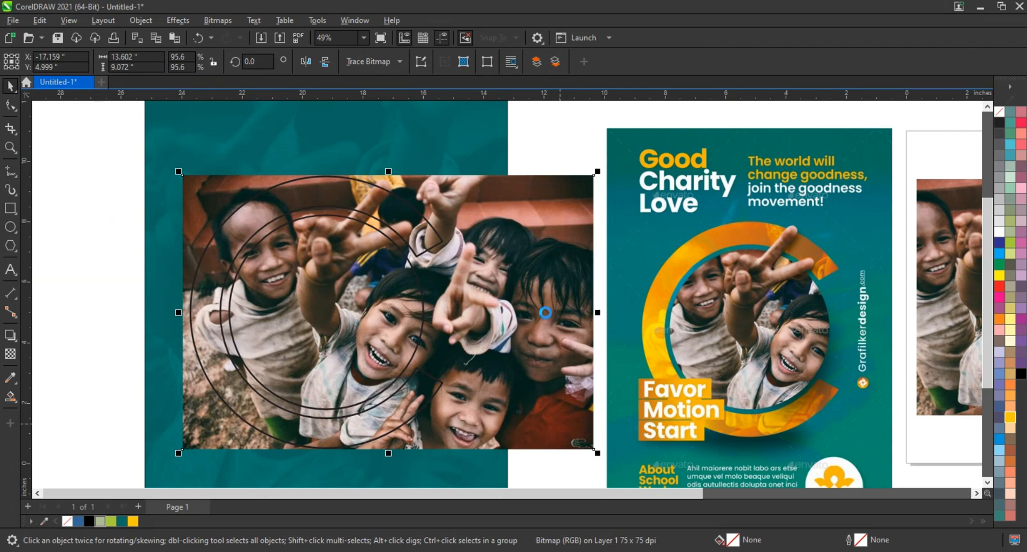
left_click(598, 341)
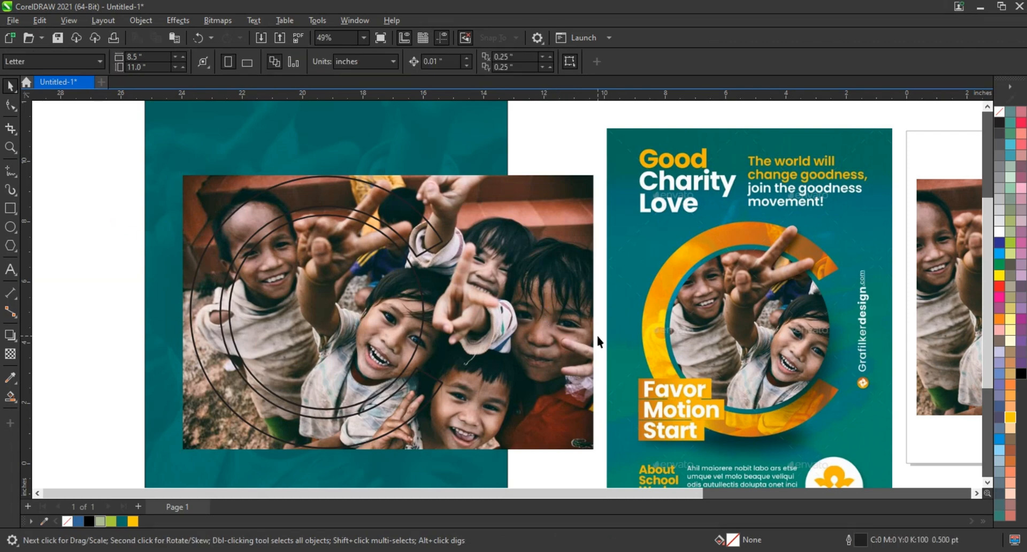
left_click(563, 333)
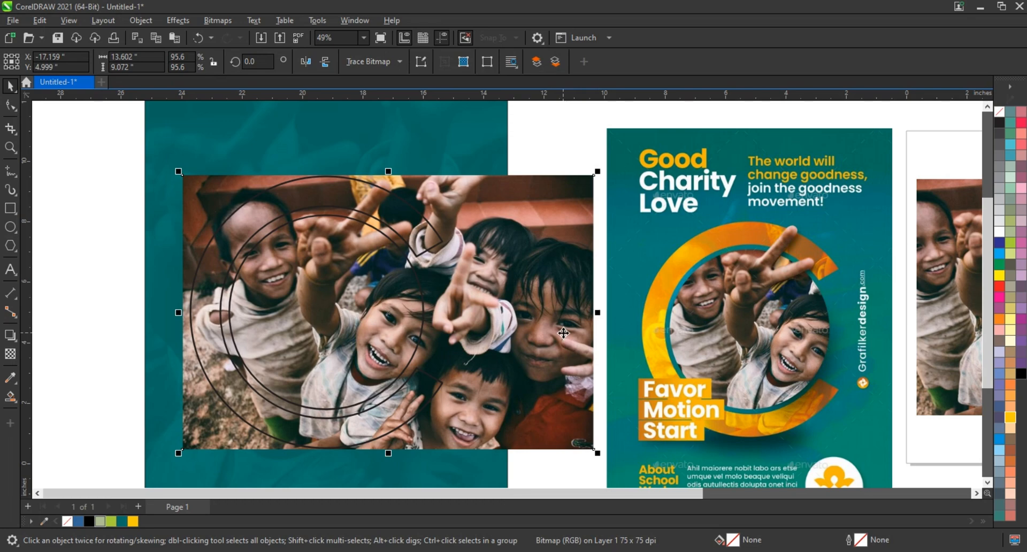
right_click(564, 332)
left_click(593, 357)
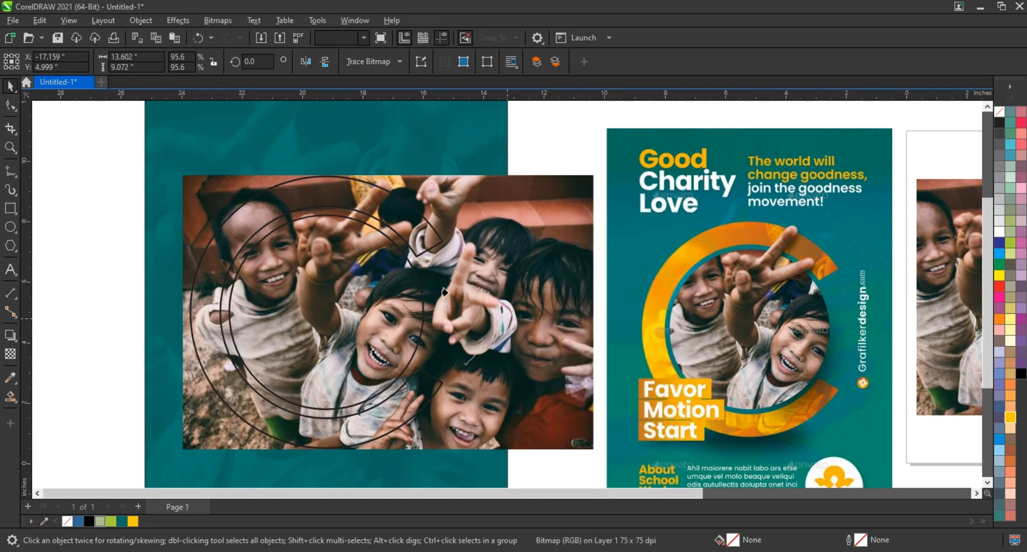
left_click(408, 267)
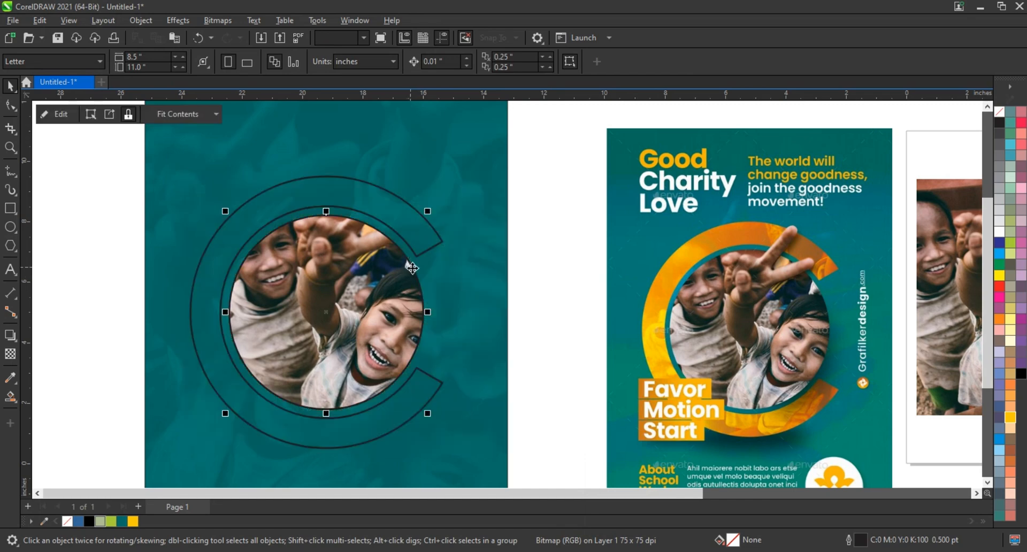
left_click(538, 322)
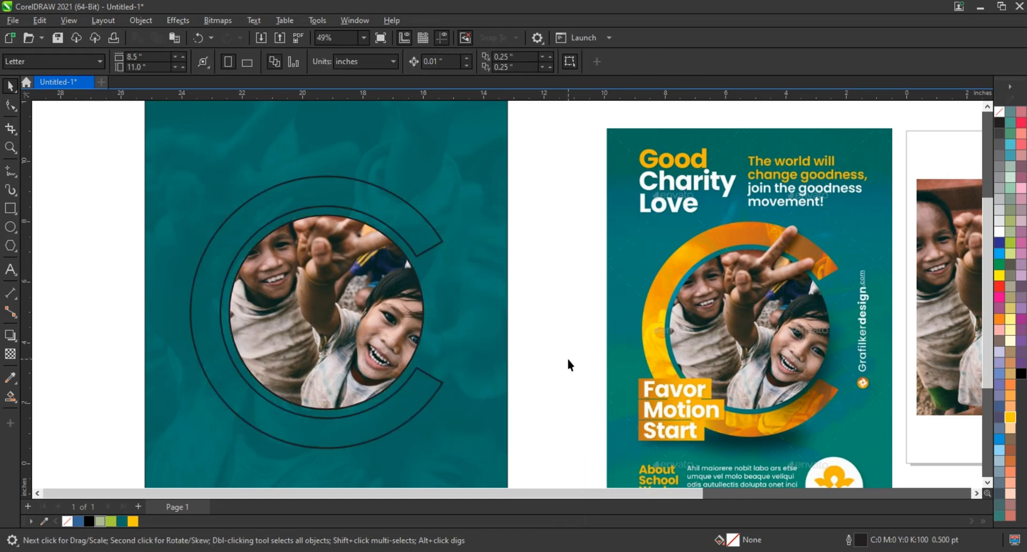
right_click(566, 317)
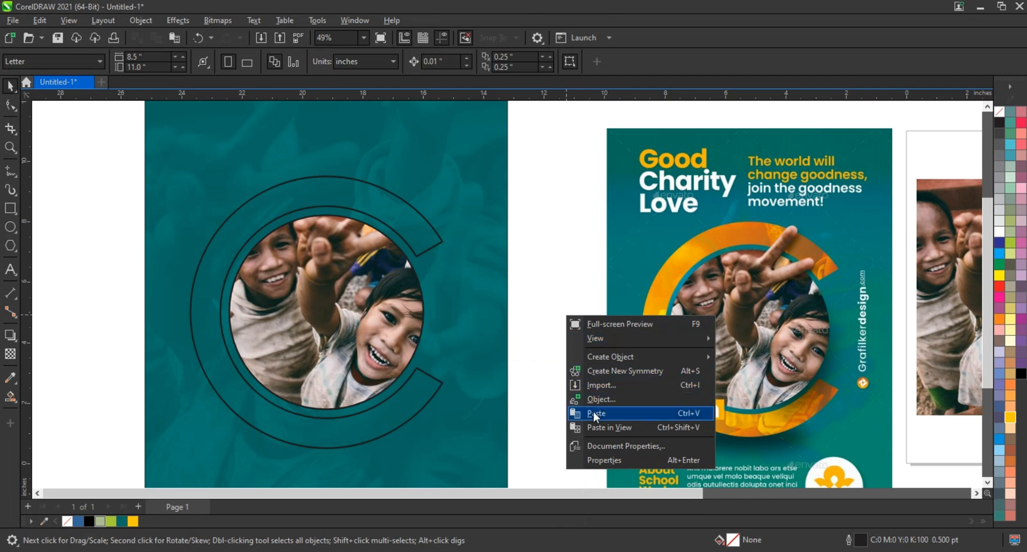
left_click(562, 372)
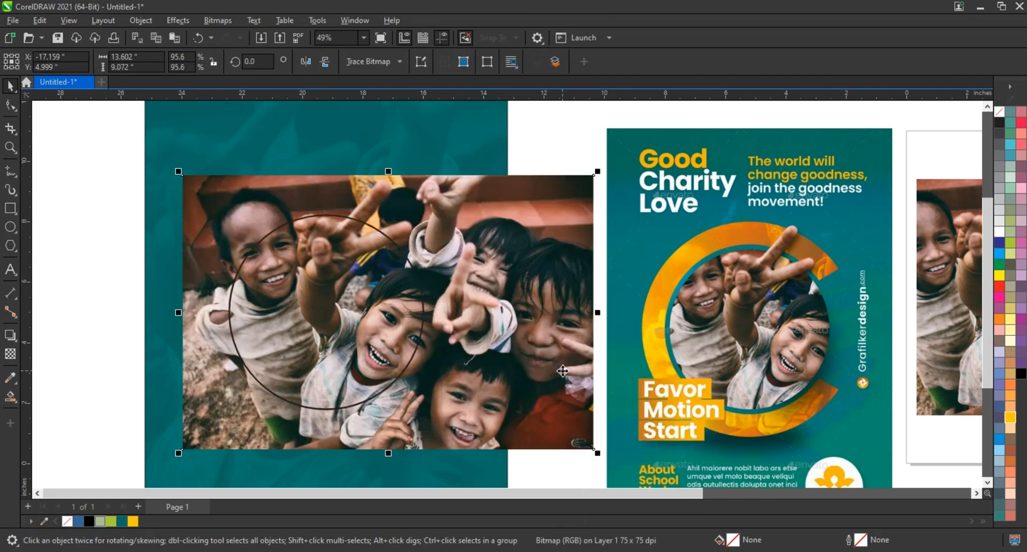
Step: Trace the two raised V-sign fingers at the circle's upper edge with a closed straight-segment outline
left_click(10, 147)
left_click_drag(316, 163, 488, 295)
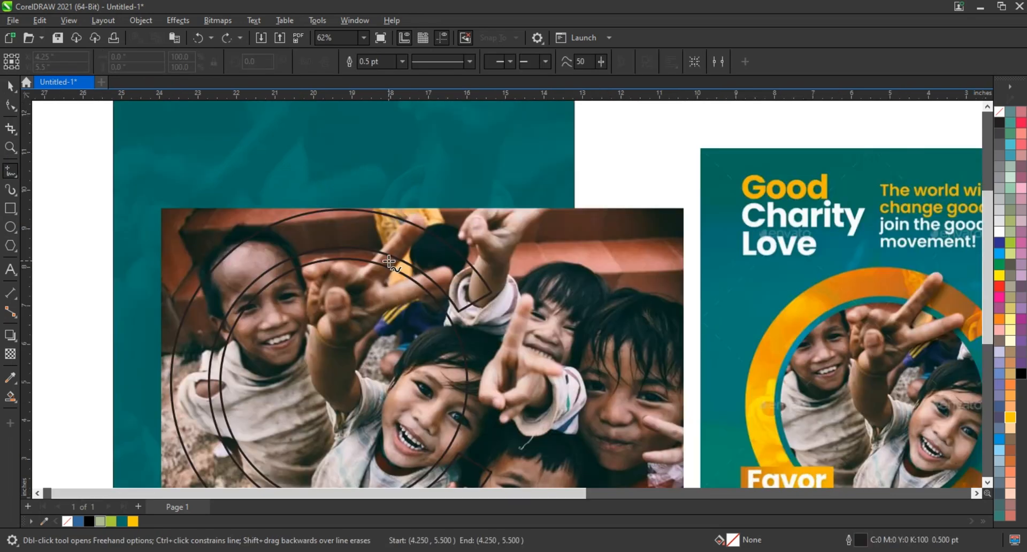
left_click(359, 272)
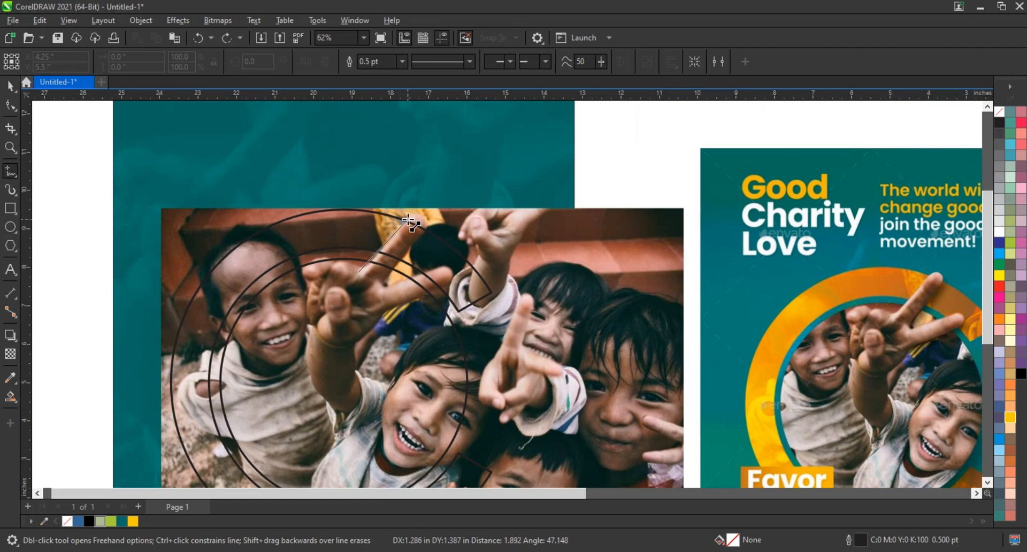
left_click(408, 218)
left_click(424, 230)
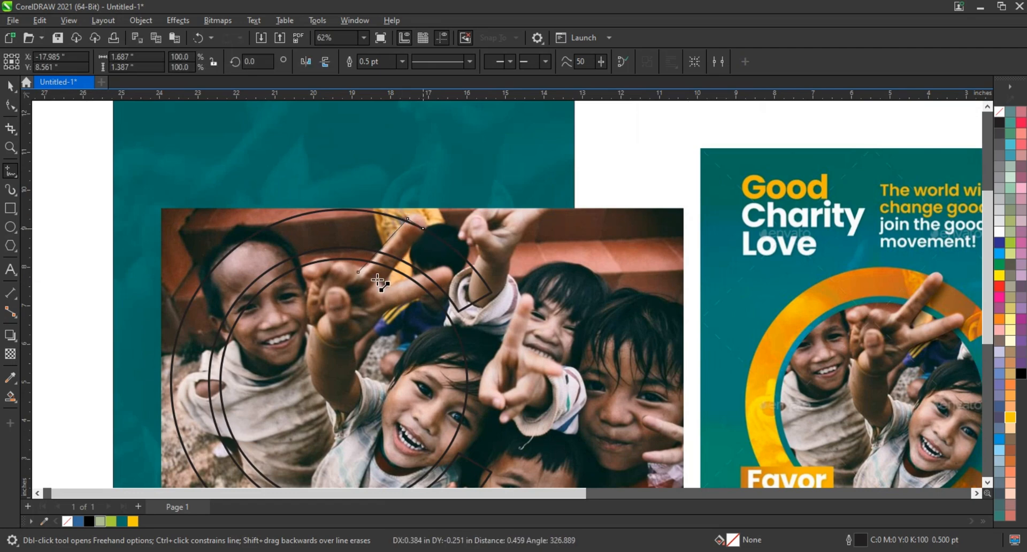
left_click(436, 269)
left_click(445, 284)
left_click(404, 303)
left_click(369, 287)
left_click(359, 272)
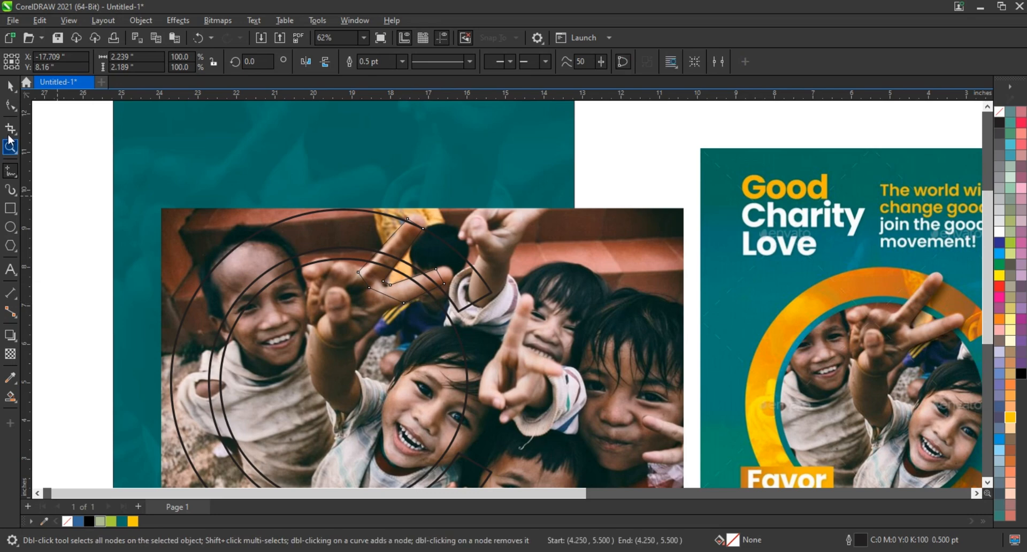
Step: Reshape the finger outline with curved segments so both fingertips are rounded along the photo's fingers
left_click(10, 105)
left_click_drag(325, 209, 503, 330)
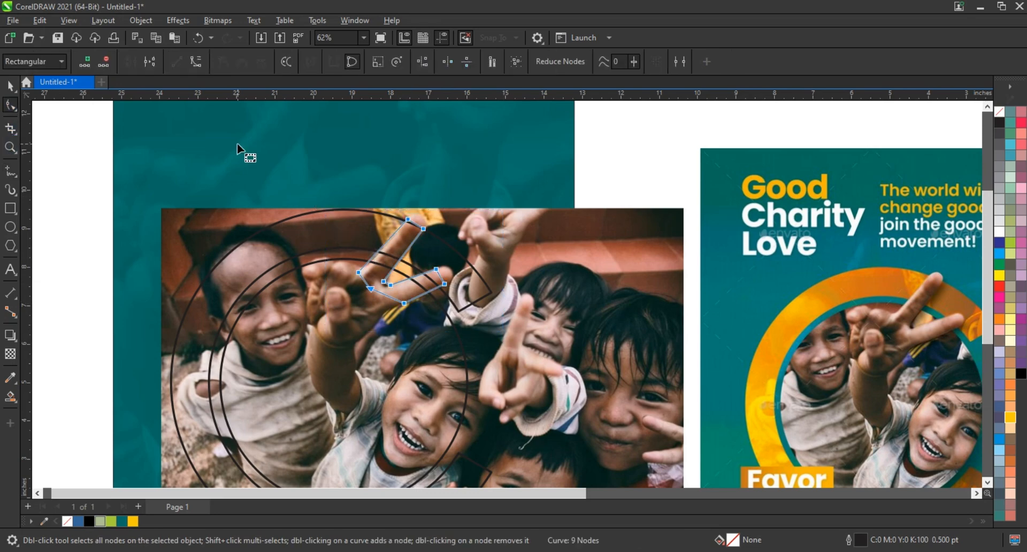
left_click(10, 148)
left_click_drag(314, 174, 616, 320)
left_click(10, 105)
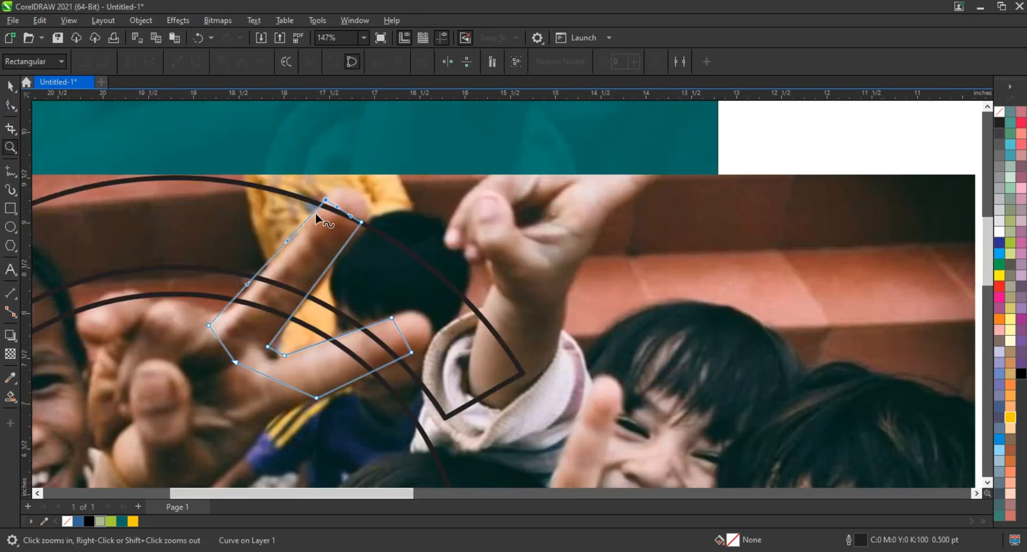
left_click_drag(337, 210, 338, 185)
left_click_drag(348, 213, 365, 222)
left_click_drag(339, 186, 343, 179)
left_click_drag(209, 324, 209, 327)
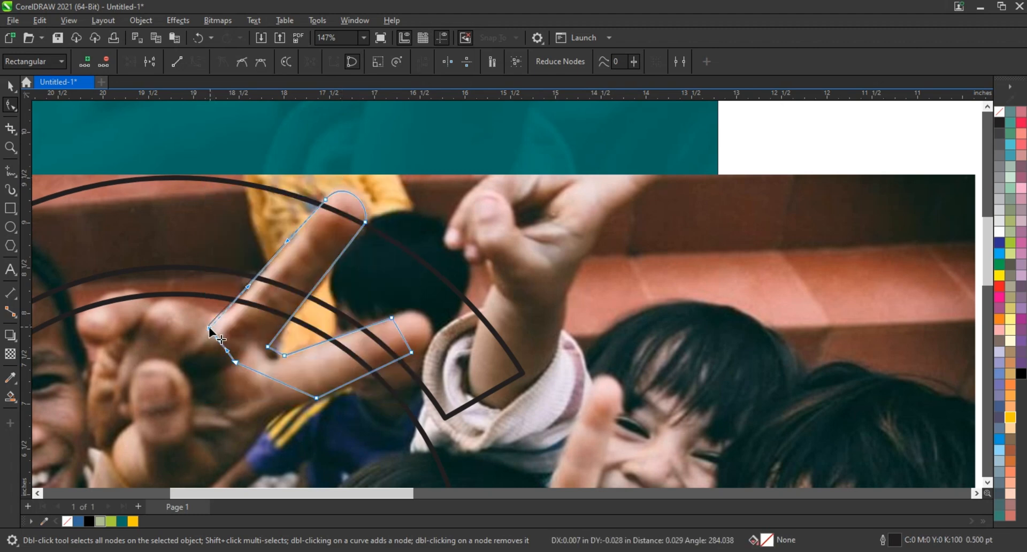
left_click(392, 318)
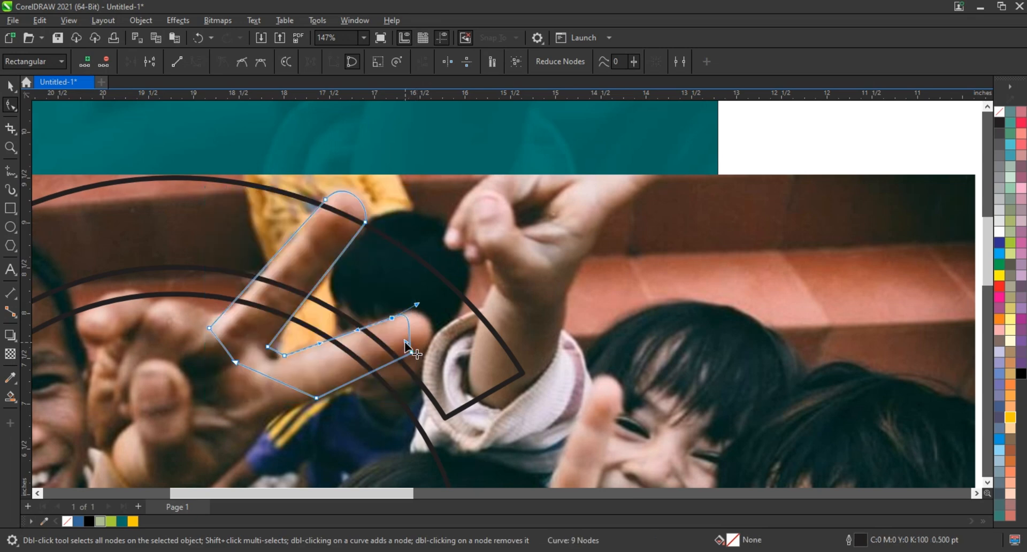
left_click_drag(405, 342, 426, 320)
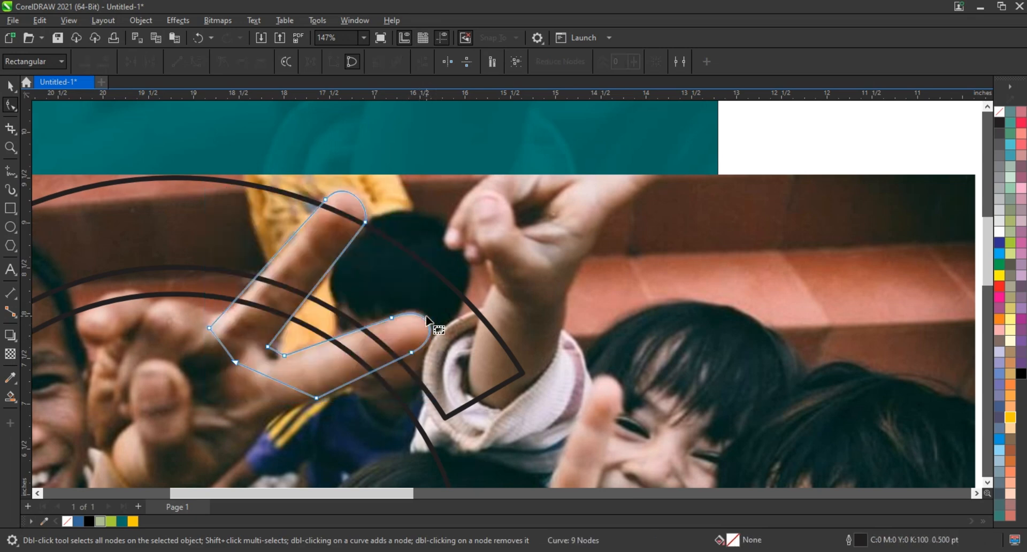
Step: Fill the finger shape with 30% black and weld it to the innermost circle
scroll(349, 266, "down", 3)
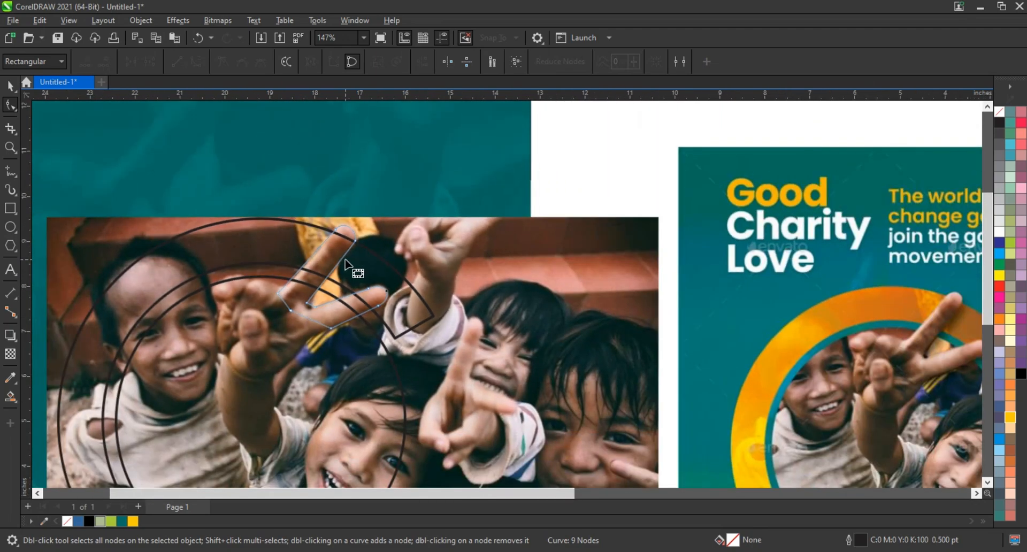
left_click(10, 86)
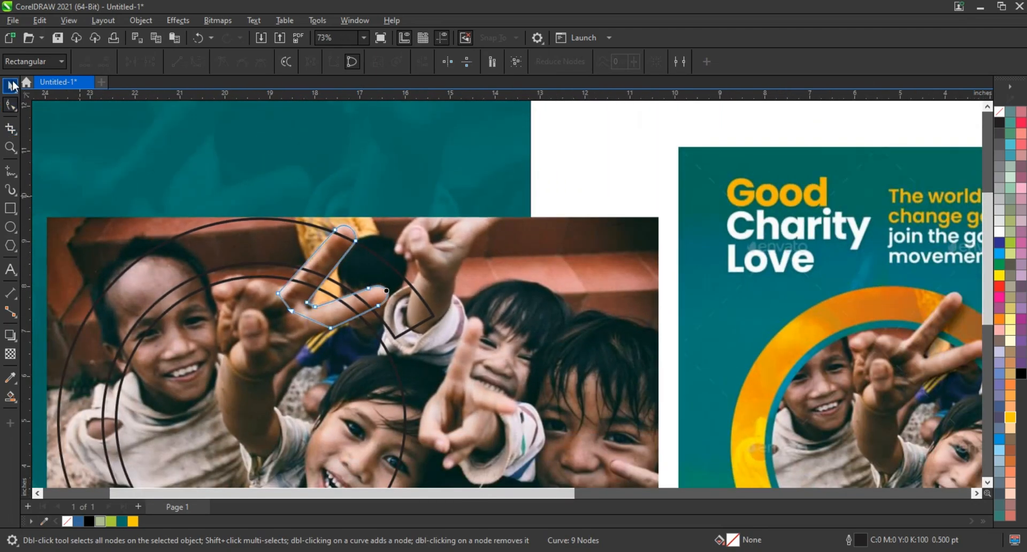
left_click(1000, 204)
left_click(379, 363, "shift")
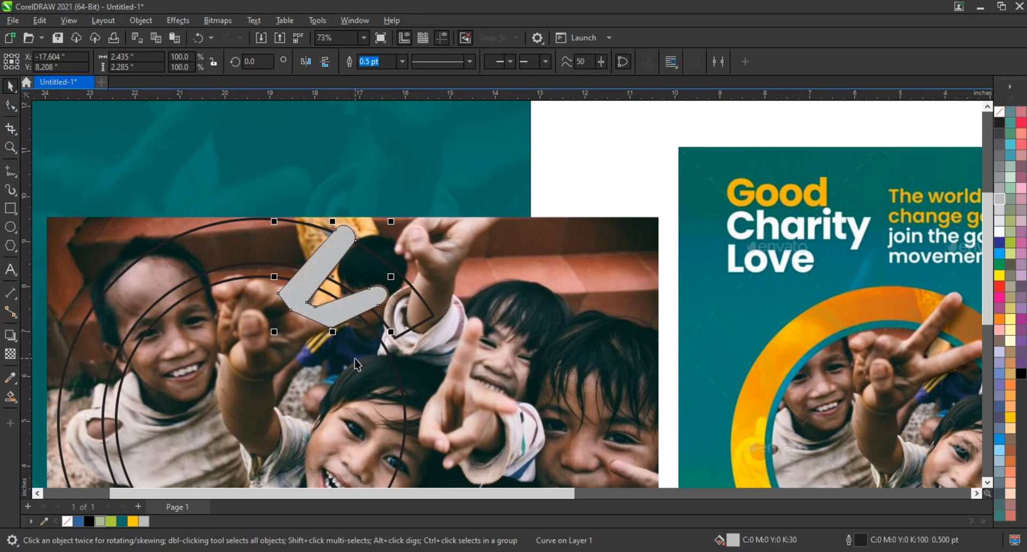
left_click(377, 63)
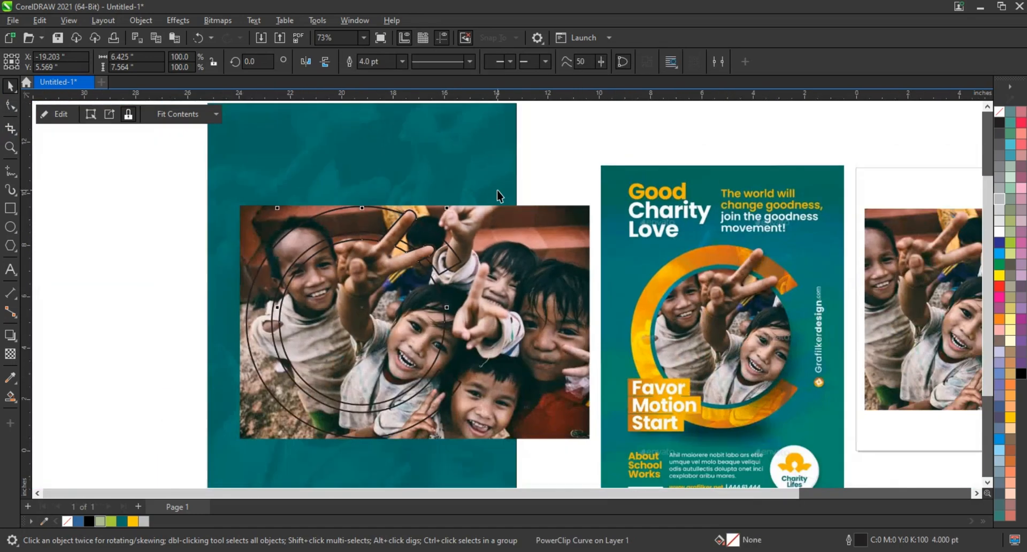
scroll(500, 197, "down", 2)
left_click(570, 168)
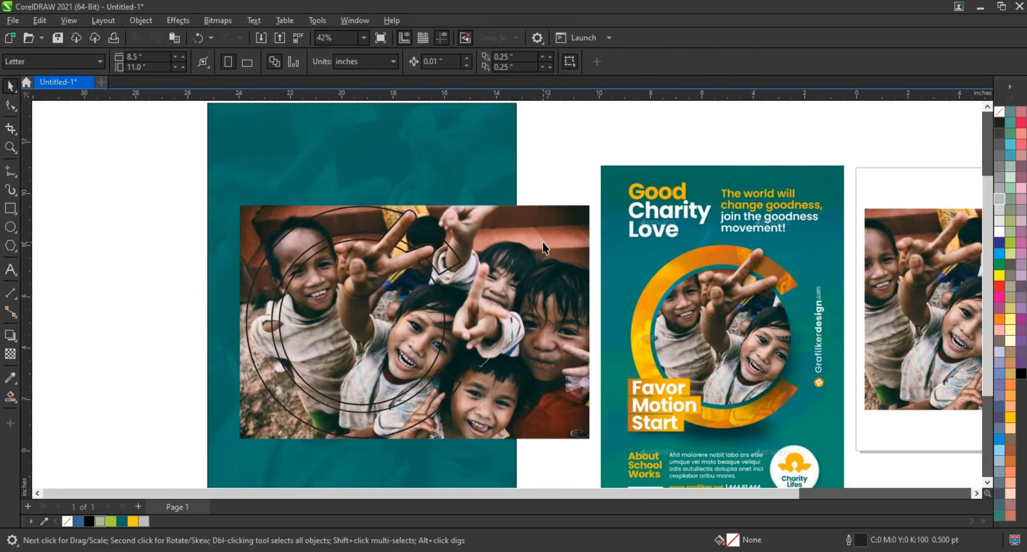
Step: PowerClip the unclipped copy of the children photo inside the C-shaped ring
left_click(542, 242)
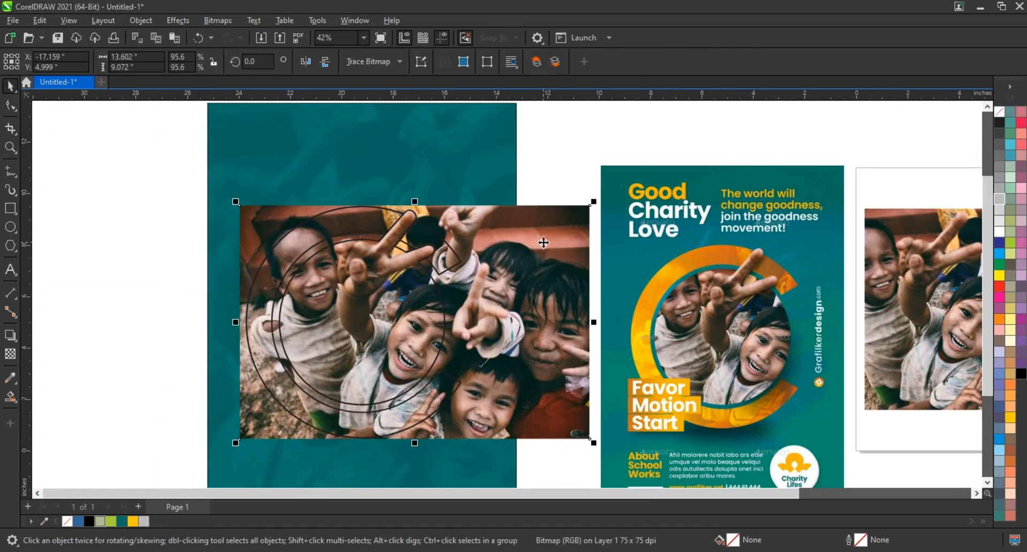
right_click(542, 242)
left_click(581, 359)
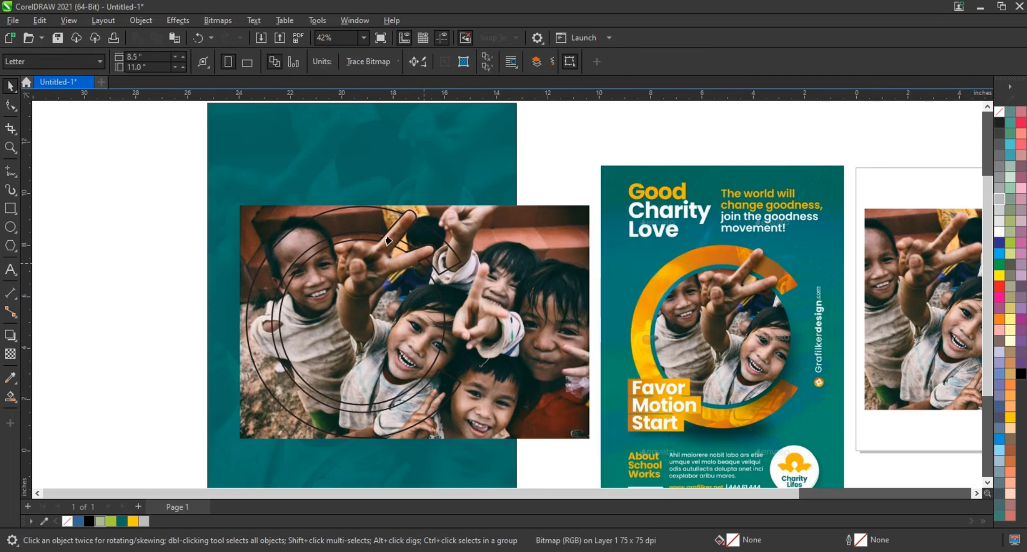
left_click(361, 211)
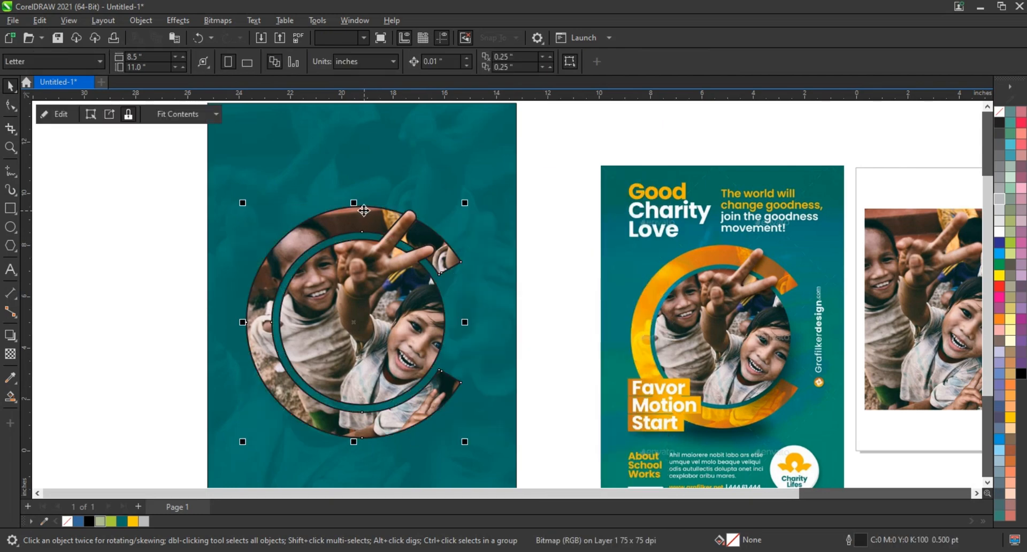
Step: Remove the outline from the innermost photo shape with the raised fingers
left_click(103, 236)
left_click(388, 227)
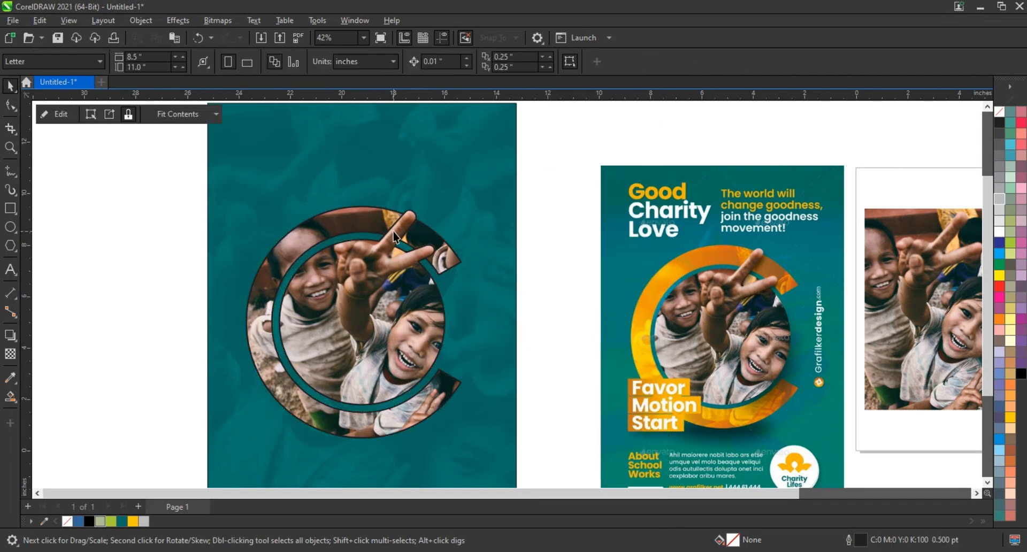
right_click(1002, 116)
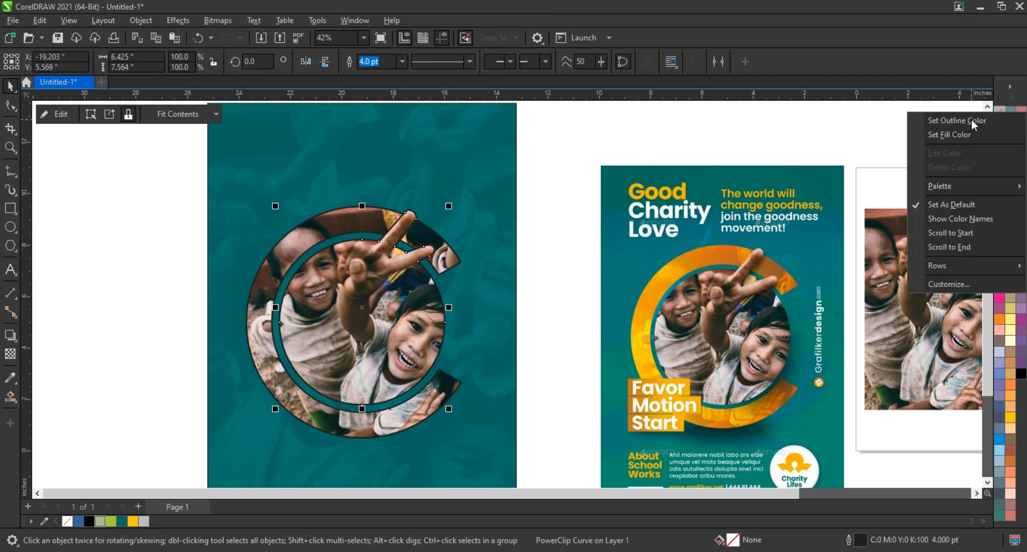
left_click(973, 121)
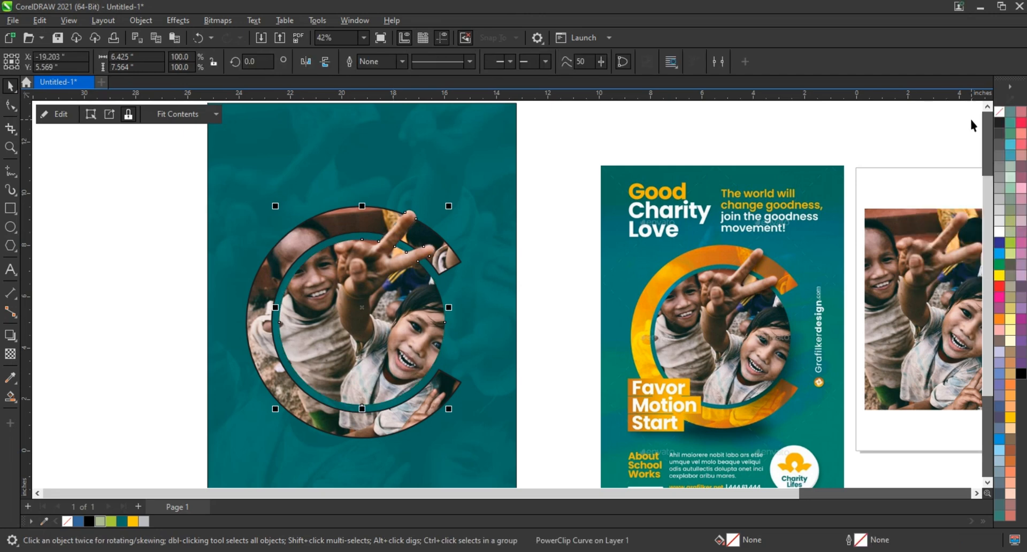
left_click(539, 207)
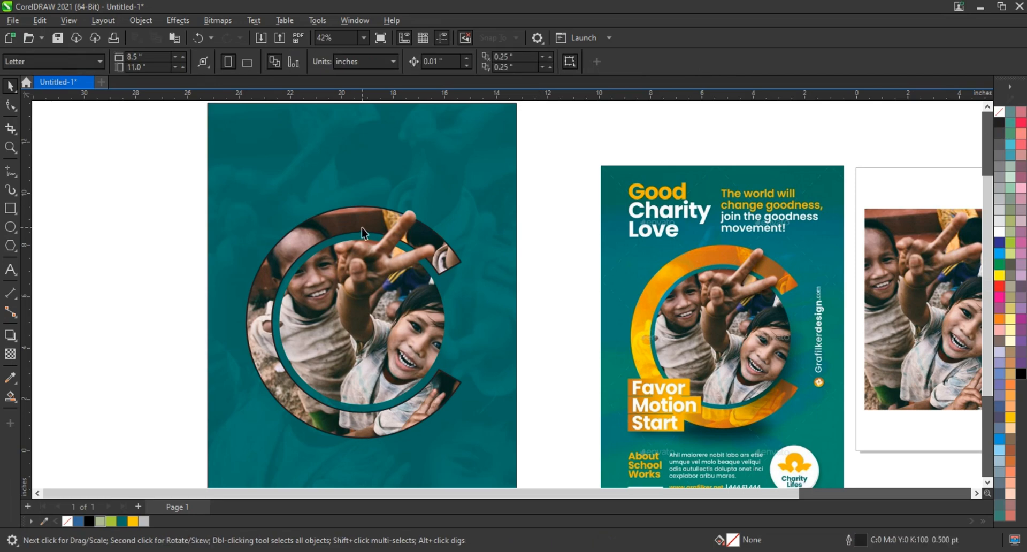
Step: Open the C-shaped ring's PowerClip contents for editing and convert the children photo to a 300 dpi grayscale bitmap
right_click(362, 228)
left_click(396, 173)
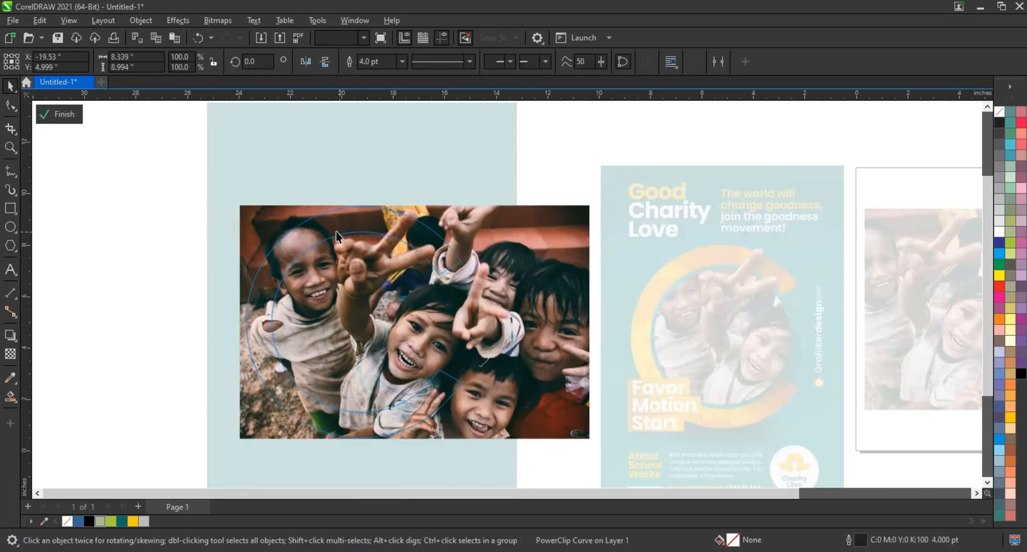
left_click(217, 20)
left_click(236, 32)
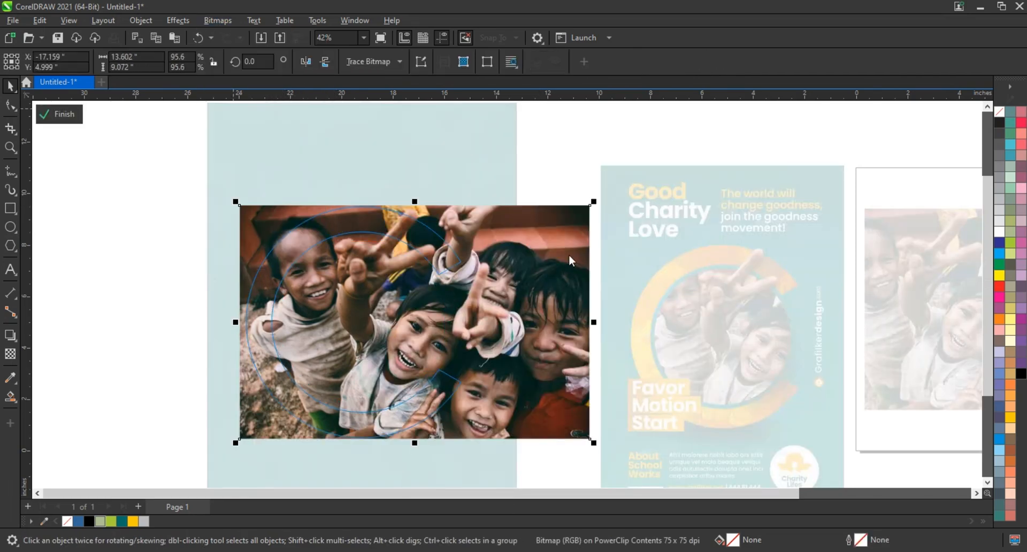
left_click(531, 353)
left_click(568, 303)
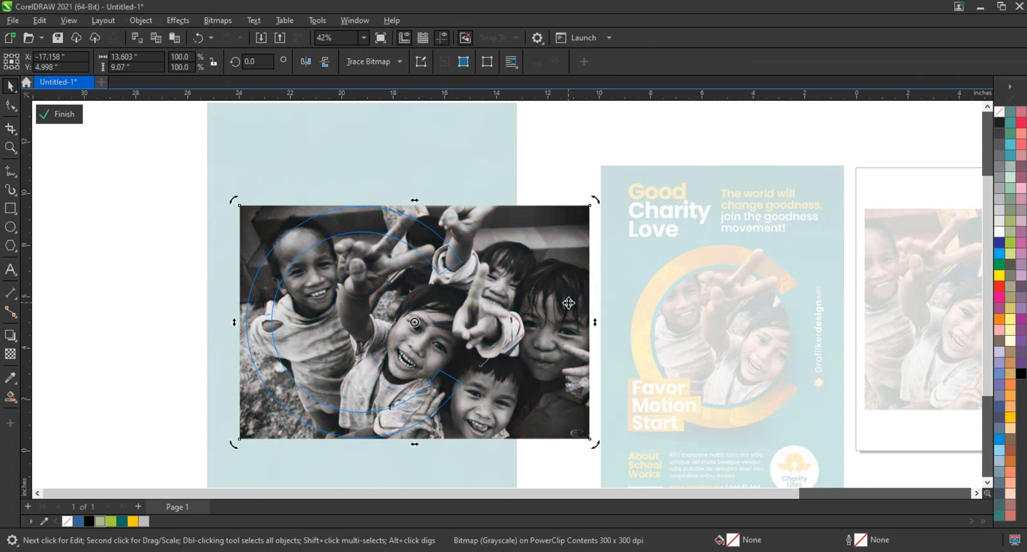
Step: Set the transparency merge mode of the grayscale photo inside the ring to Overlay
left_click(12, 355)
left_click(174, 61)
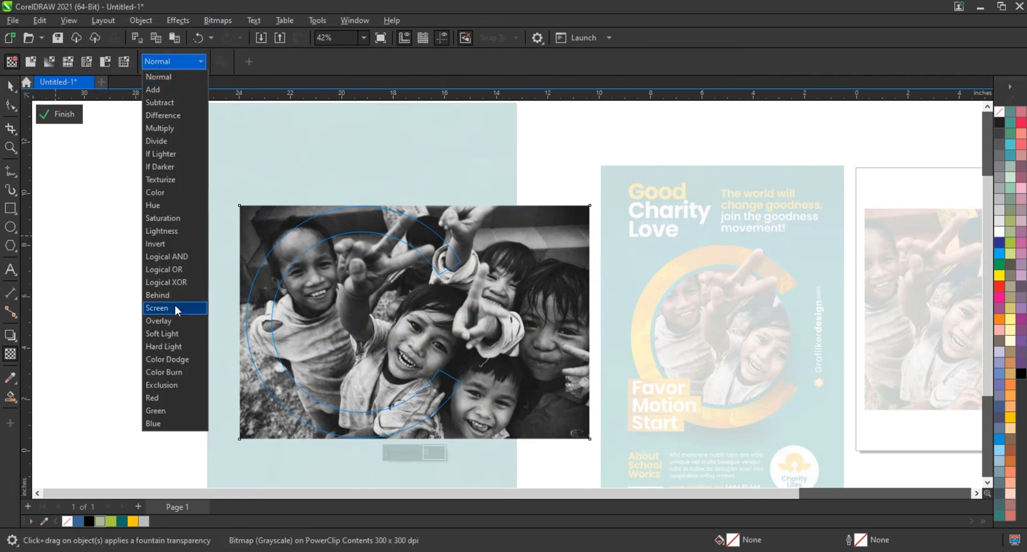
left_click(177, 321)
Step: Draw a rectangle about 10.1 × 10.2 inches around the ring, fill it with yellow C0 M20 Y100 K0 and place it behind the grayscale photo
key("F6")
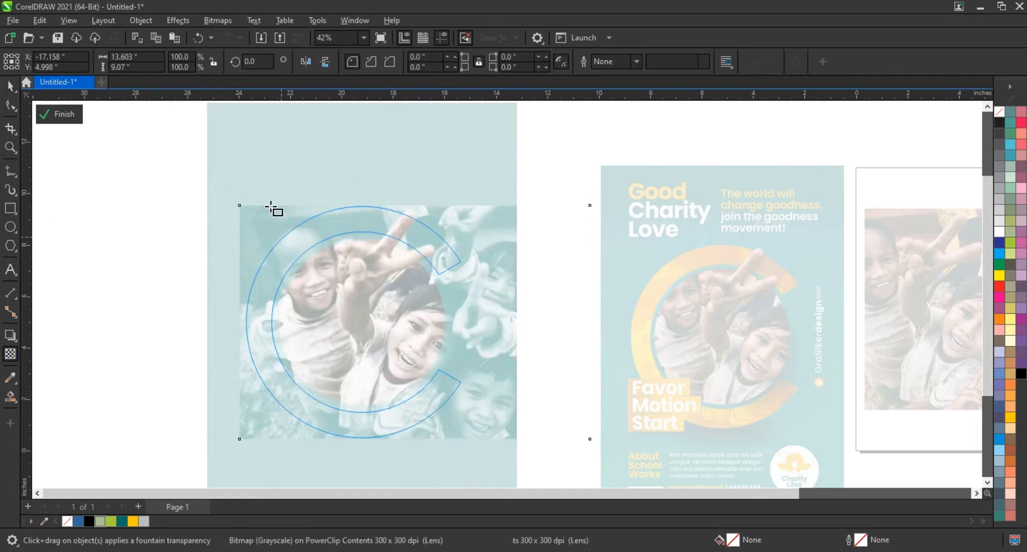
left_click_drag(223, 180, 483, 442)
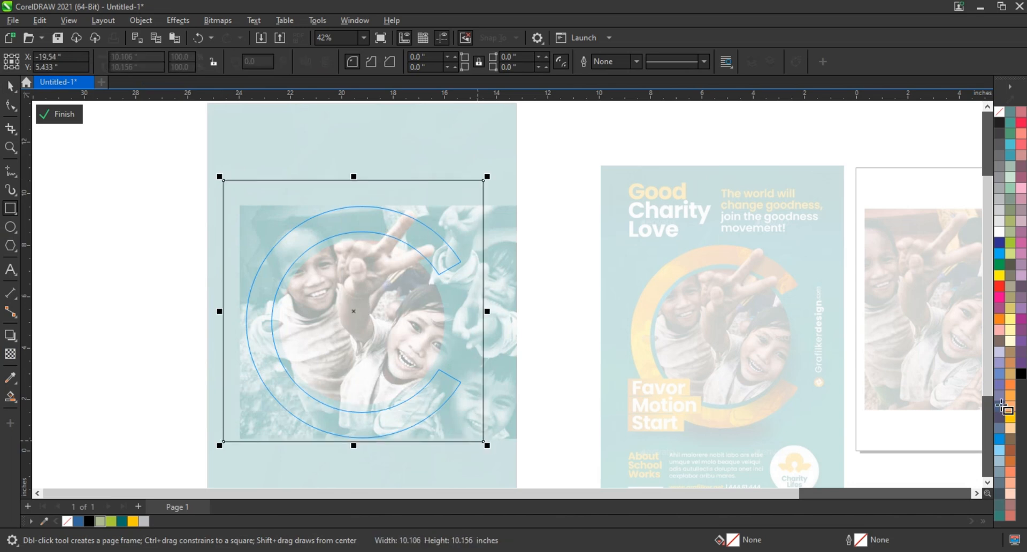
left_click(1009, 422)
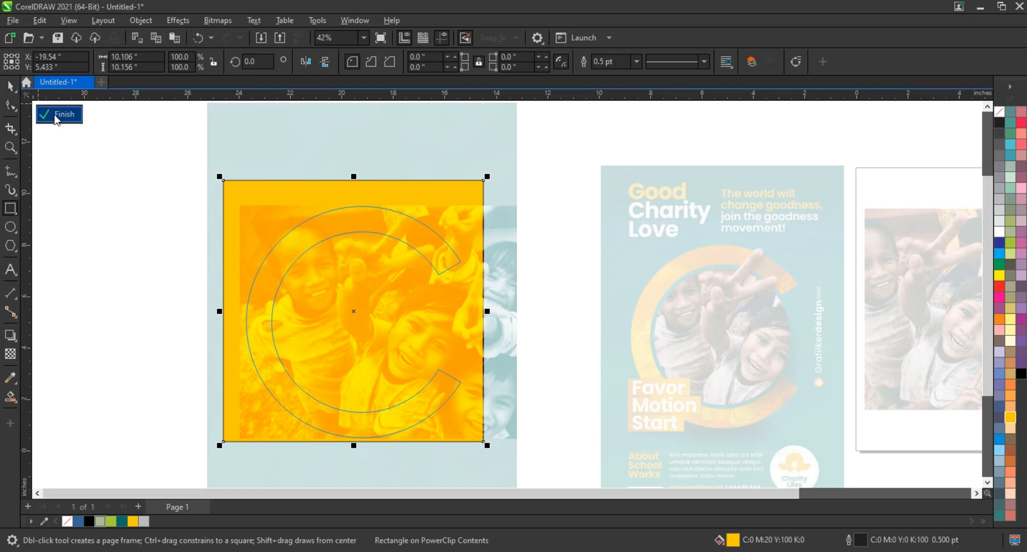
Step: Finish editing the ring's PowerClip contents and remove the ring's outline
left_click(60, 116)
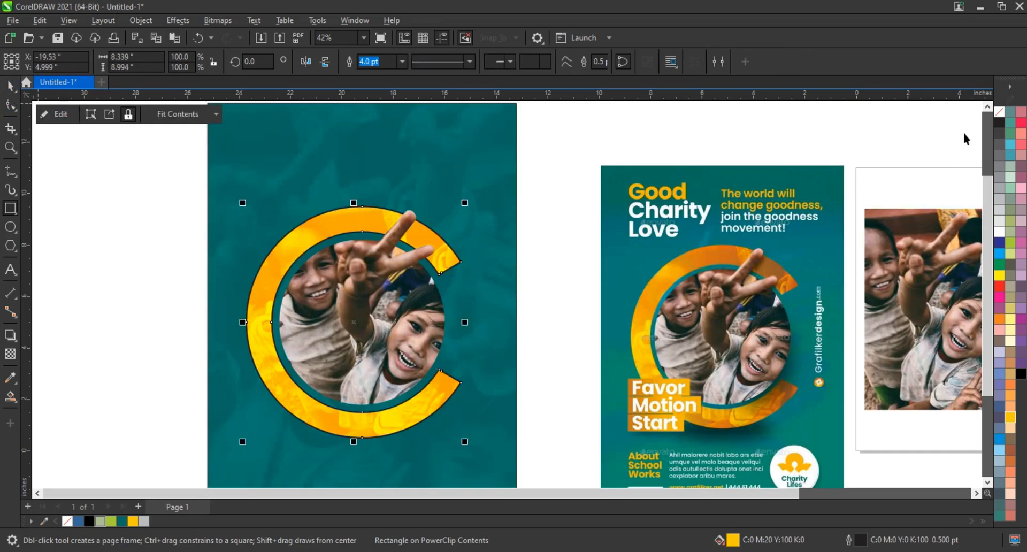
right_click(999, 119)
left_click(984, 127)
scroll(424, 230, "up", 5)
scroll(434, 231, "down", 5)
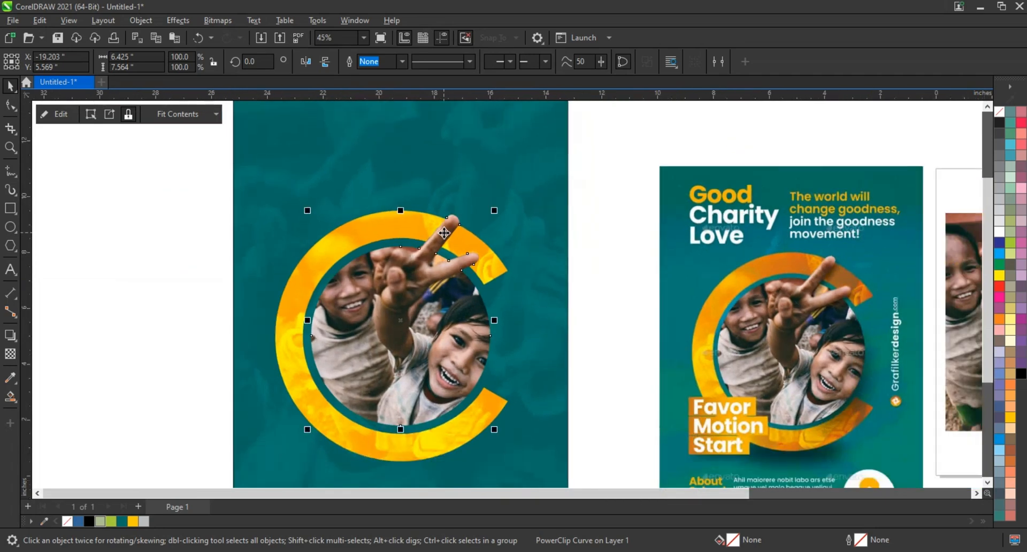
scroll(444, 233, "down", 2)
left_click(226, 253)
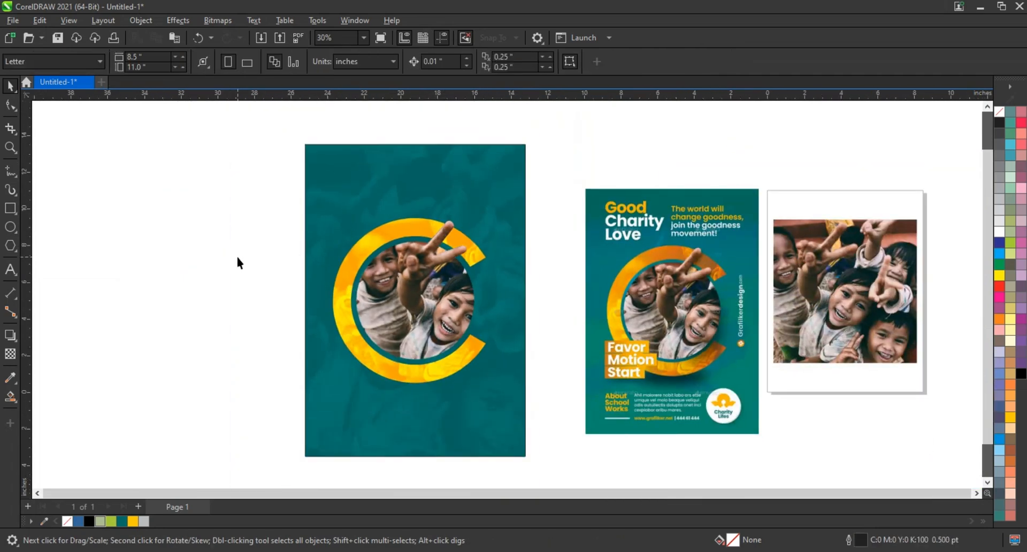
left_click(11, 147)
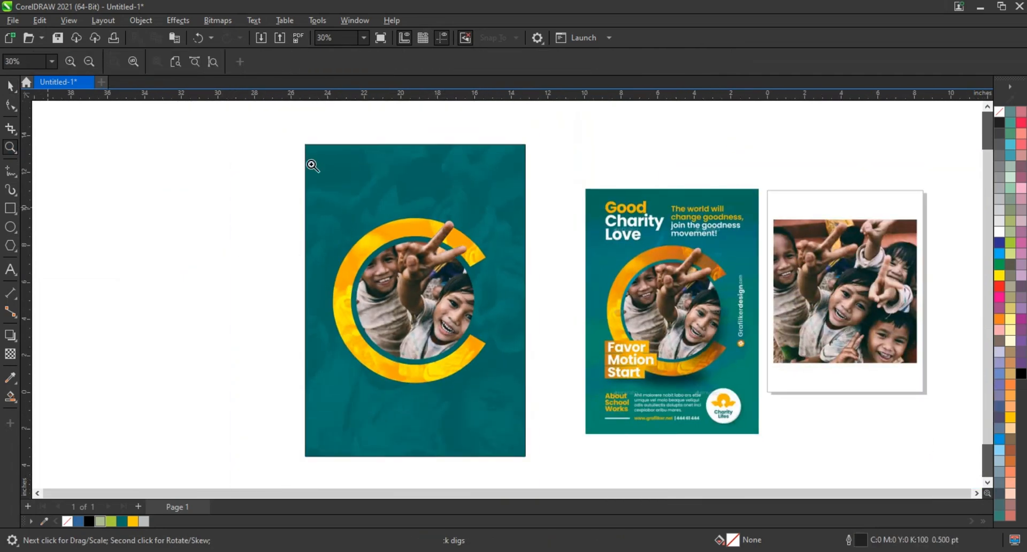
left_click_drag(284, 139, 774, 454)
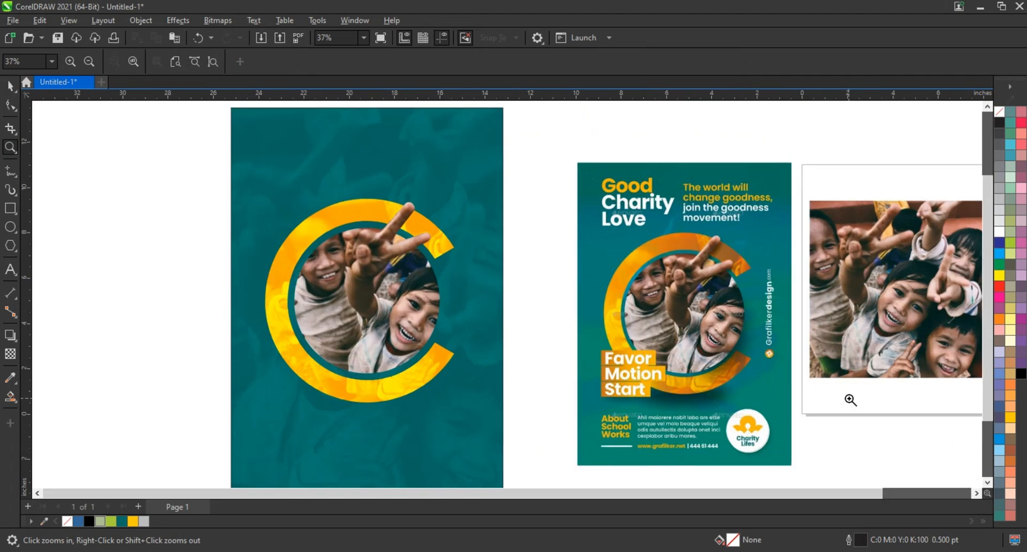